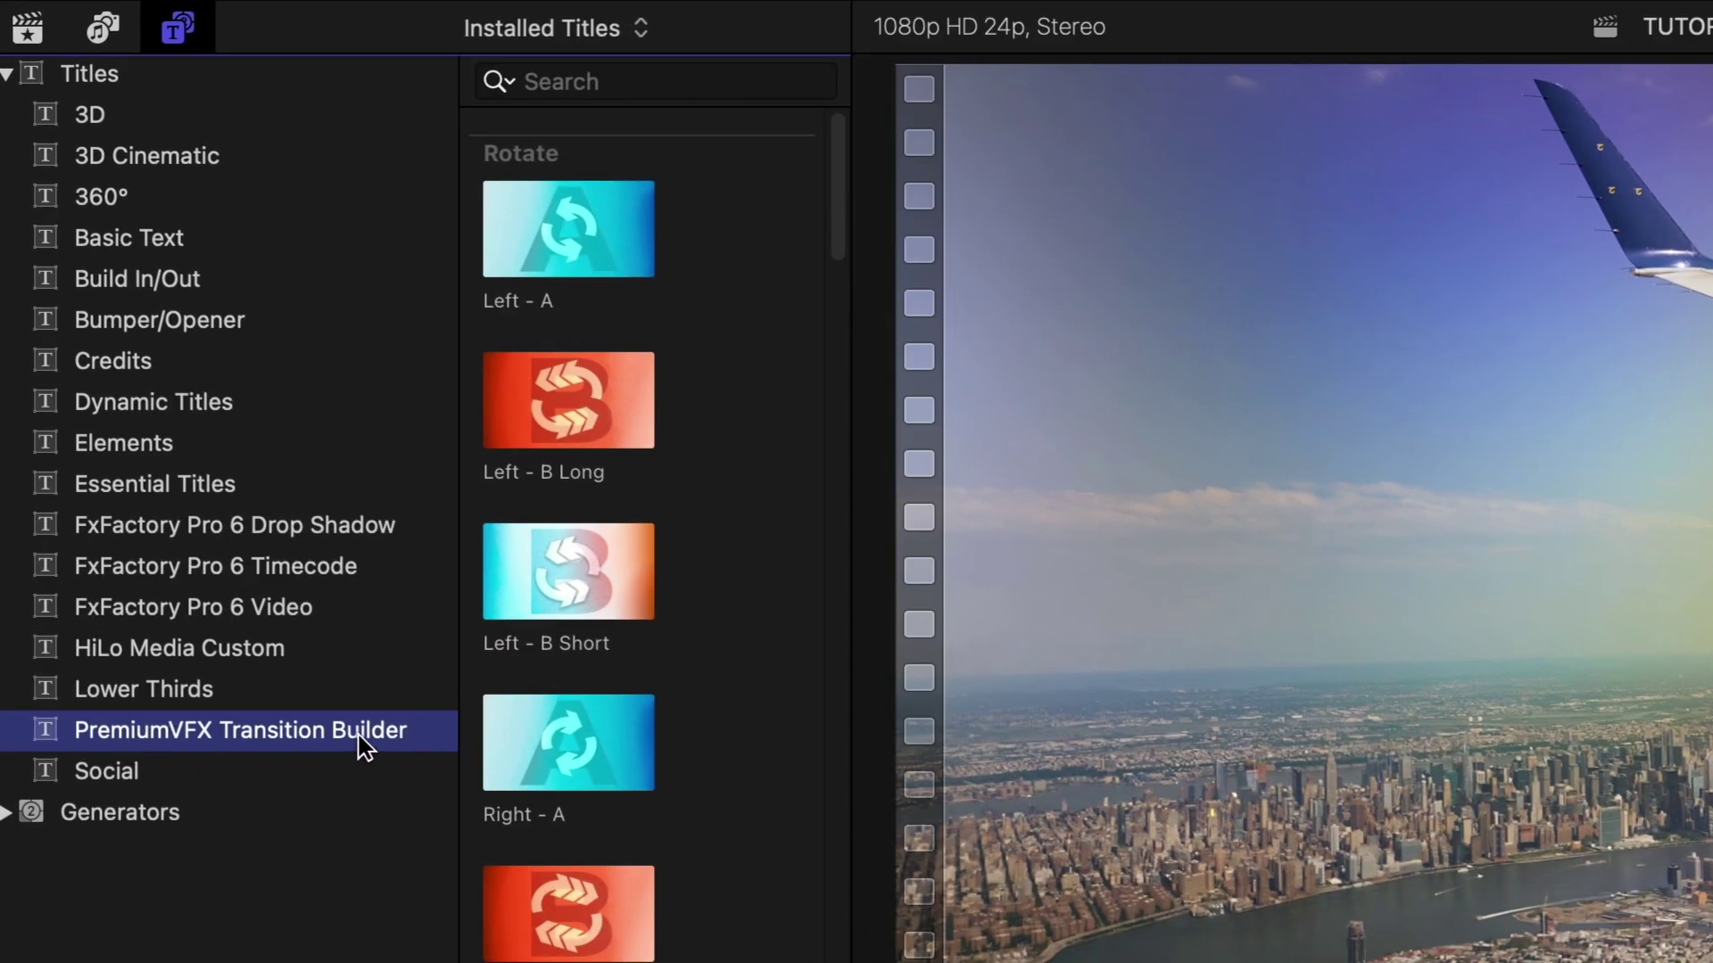
# Hide the title sidebar and browse the Rotate, Swipe and Zoom Transition Builder presets
pyautogui.click(175, 23)
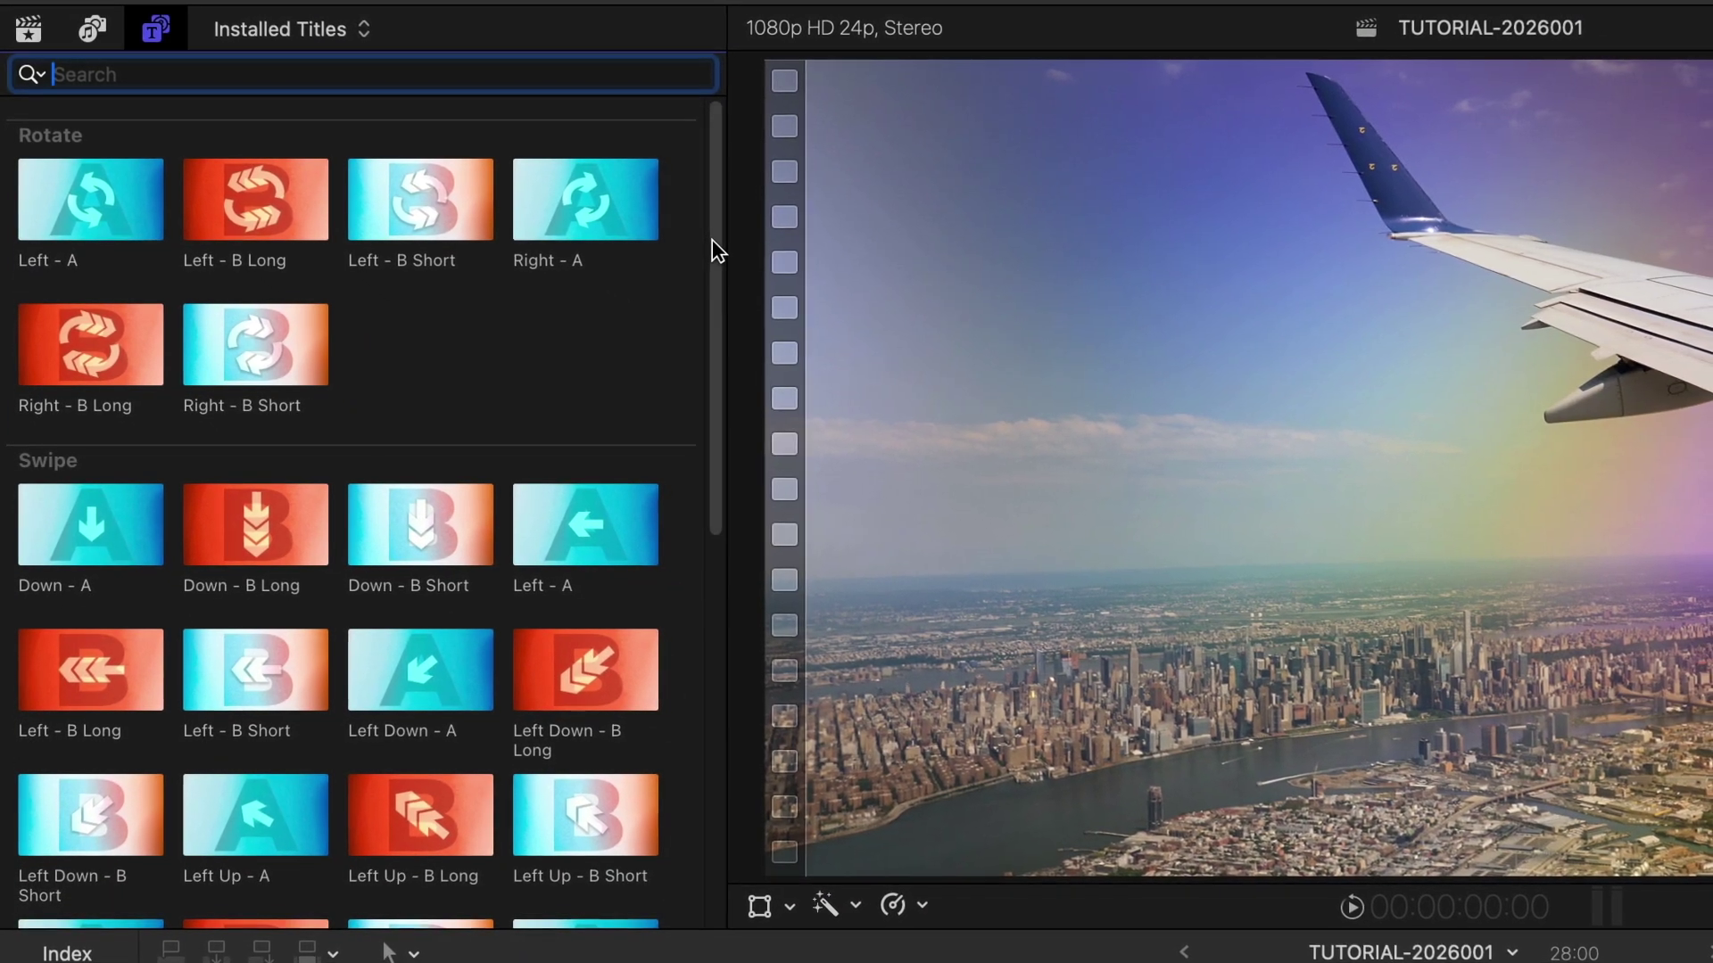
pyautogui.scroll(-5, 710, 286)
pyautogui.scroll(-5, 710, 491)
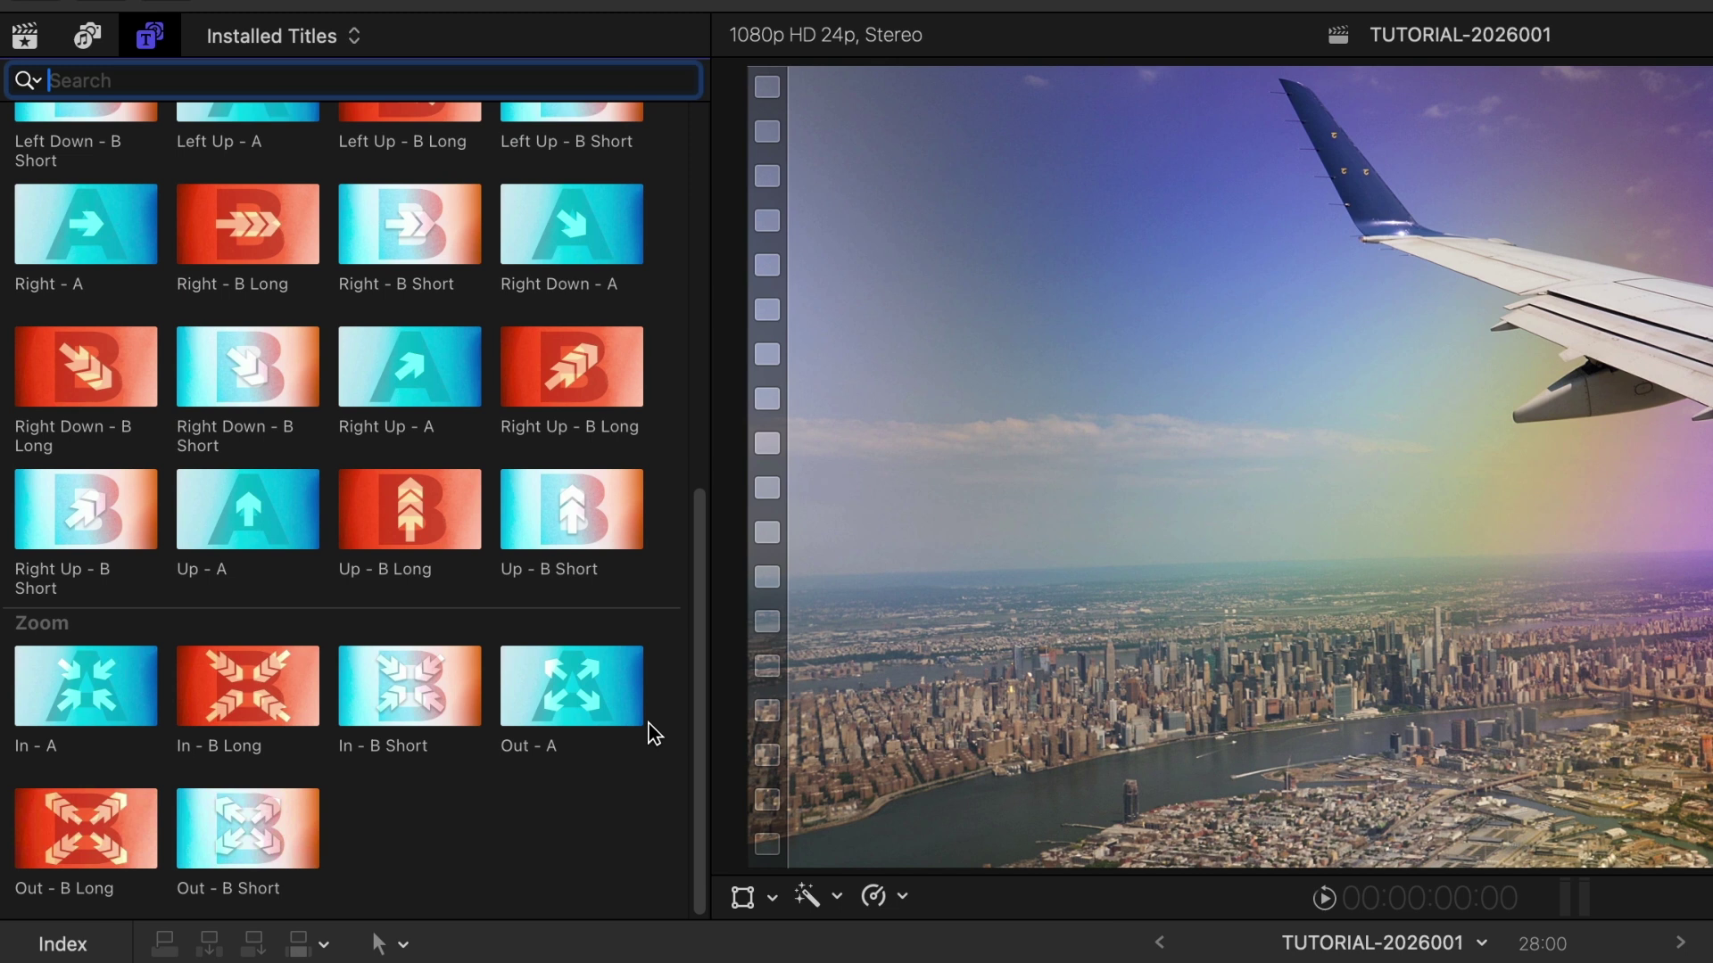
pyautogui.scroll(10, 699, 199)
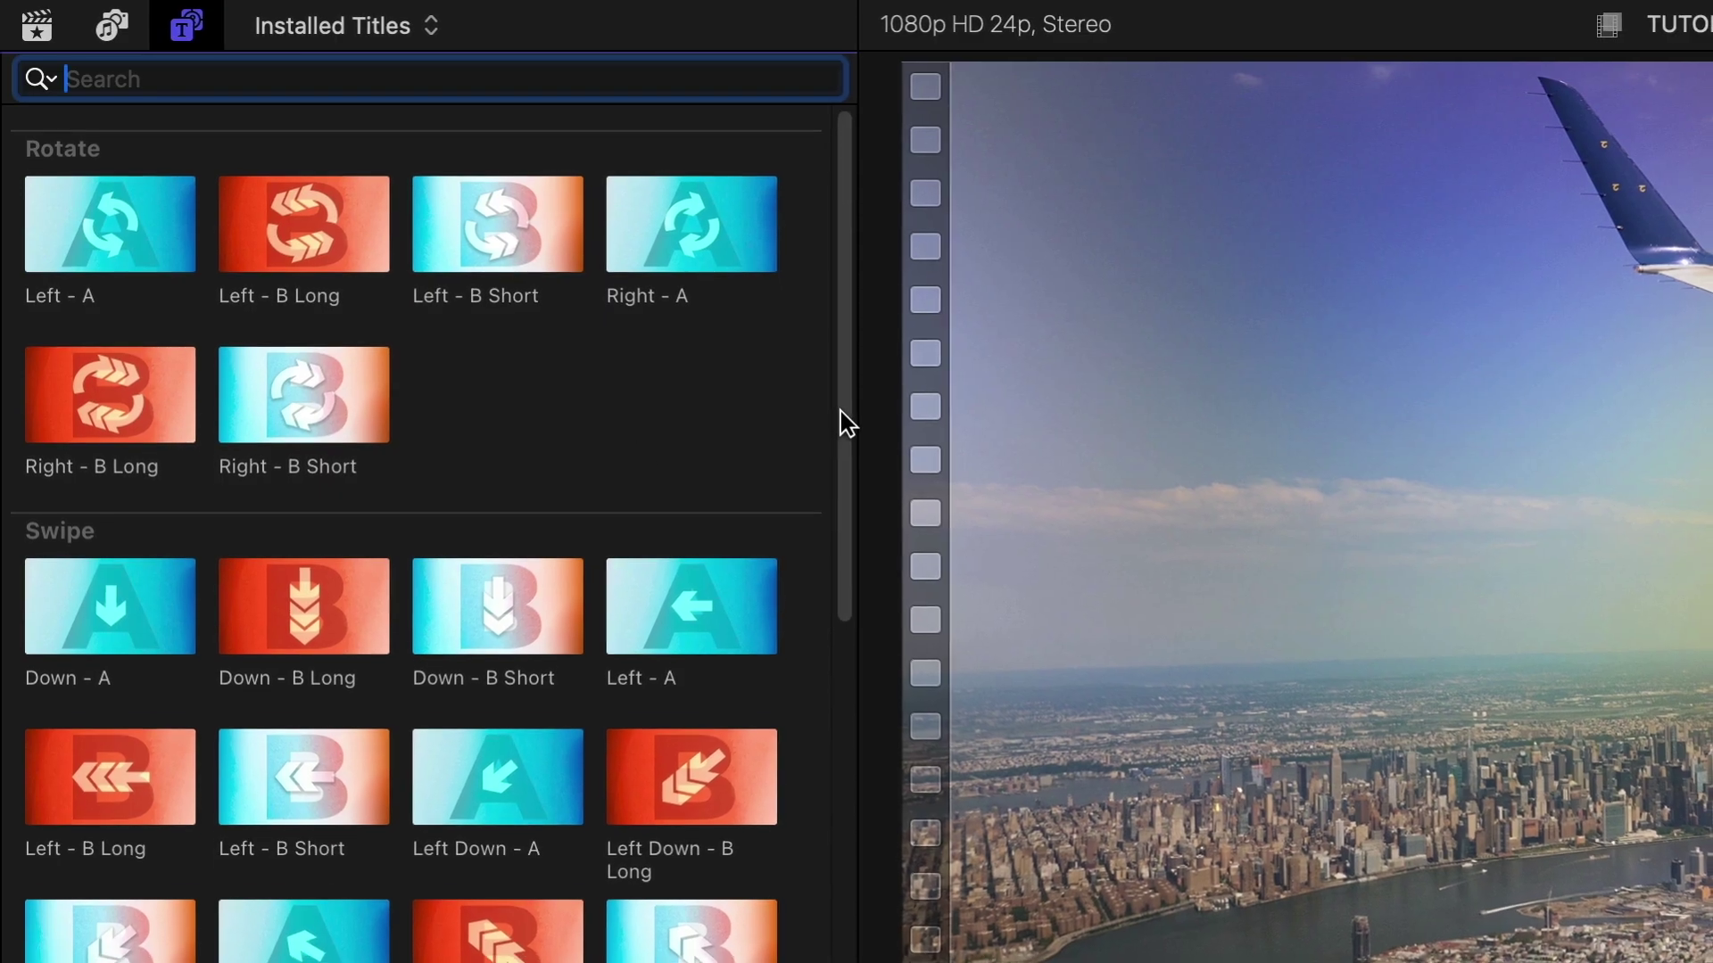
pyautogui.scroll(-2, 1261, 647)
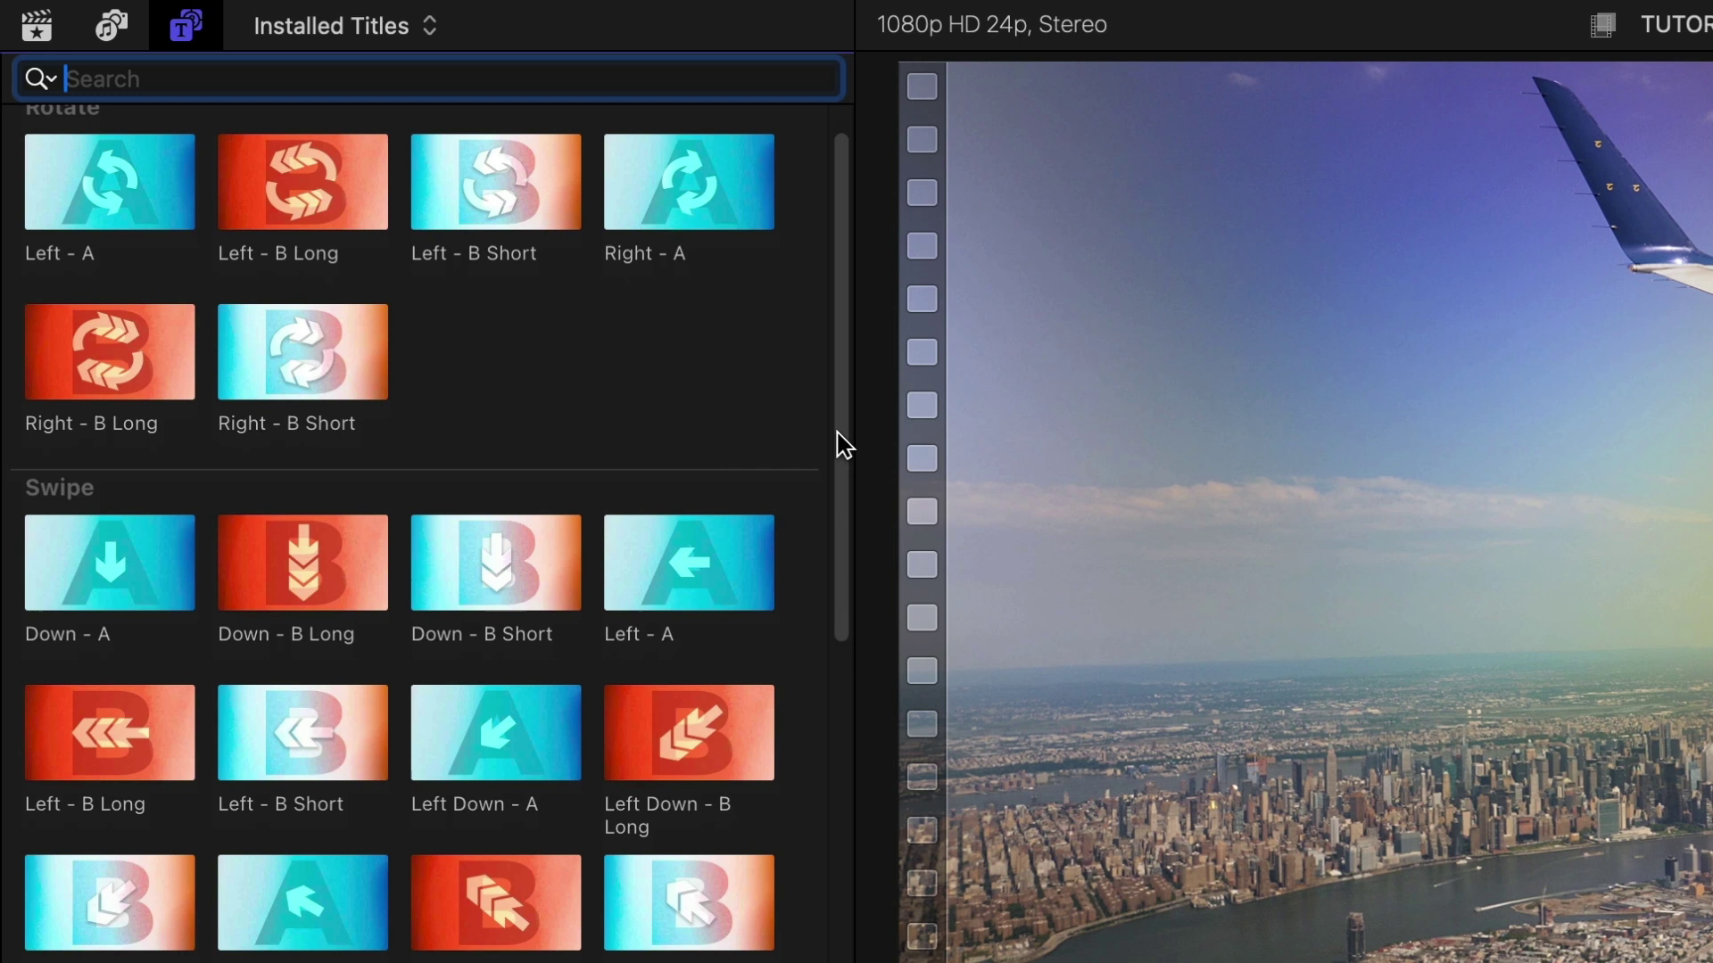
pyautogui.scroll(-4, 843, 443)
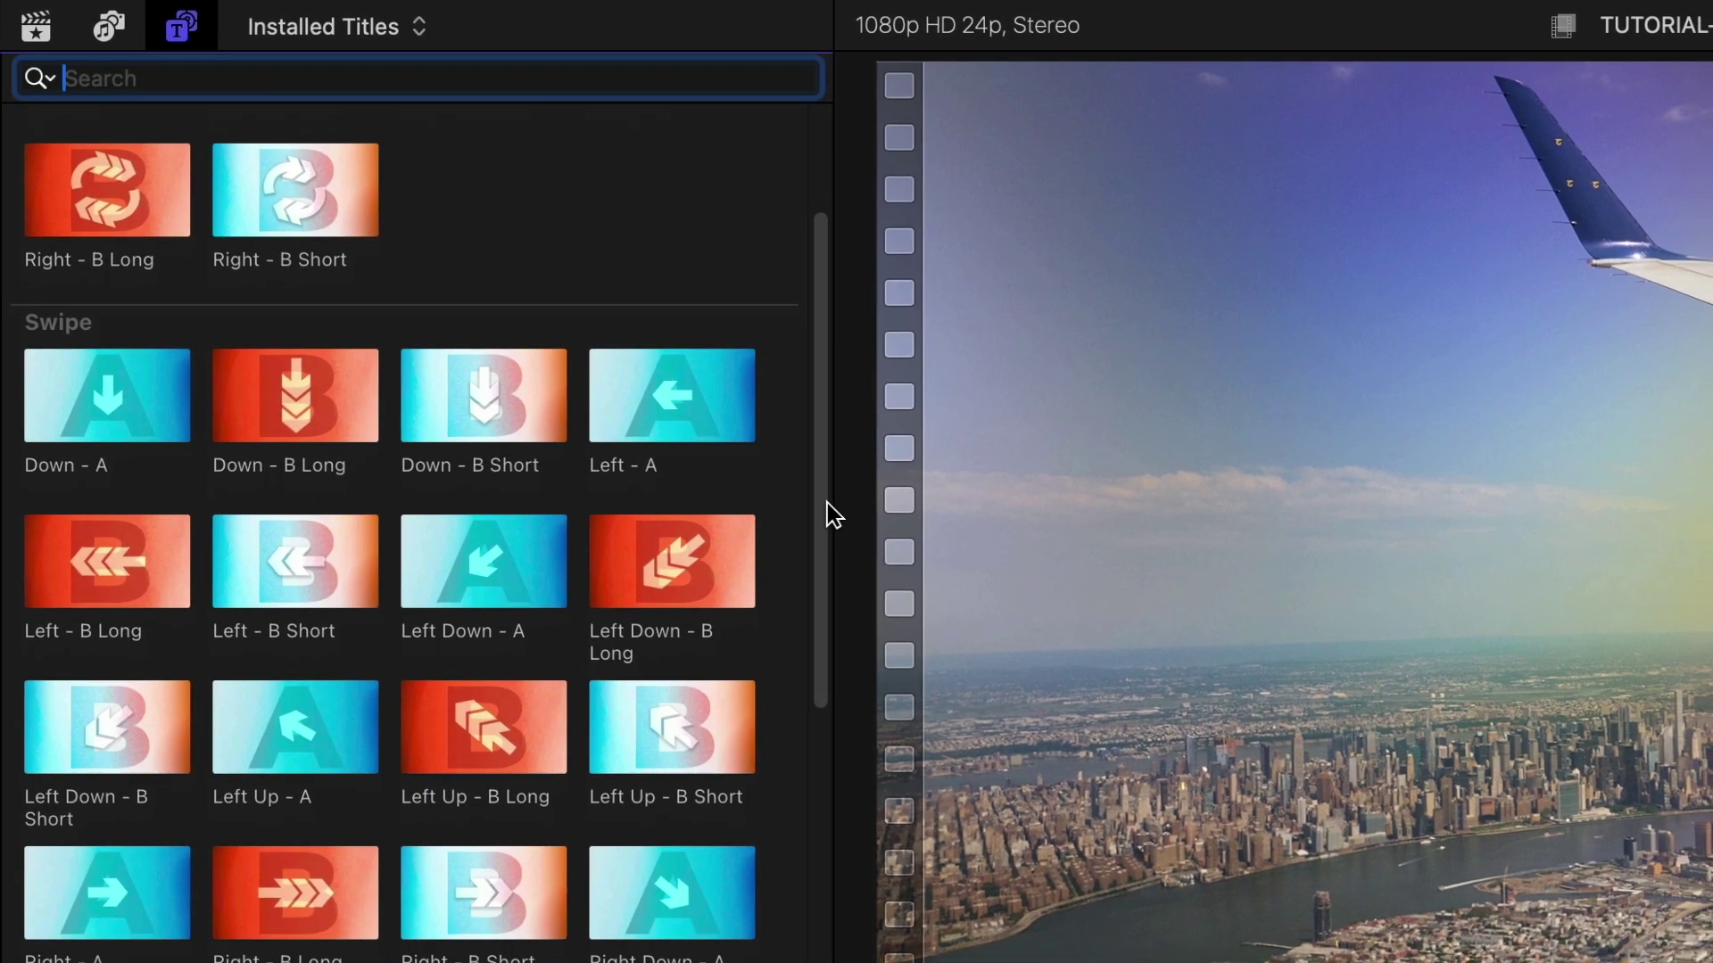
pyautogui.scroll(-5, 827, 504)
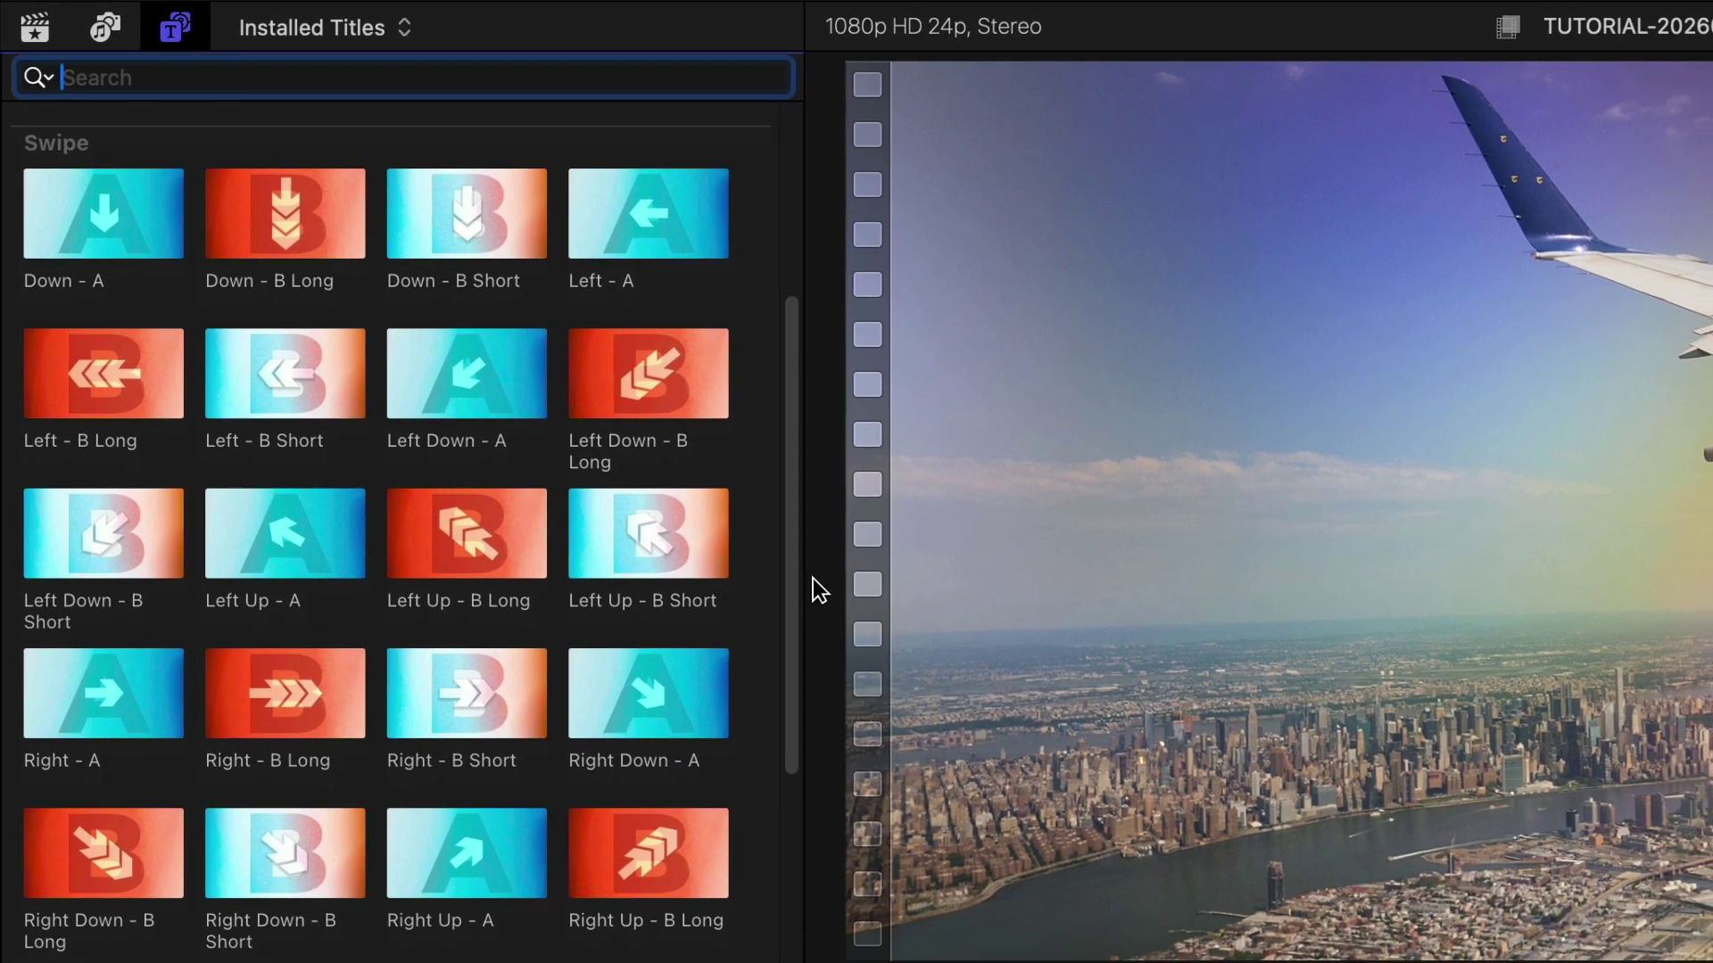
pyautogui.scroll(-5, 814, 589)
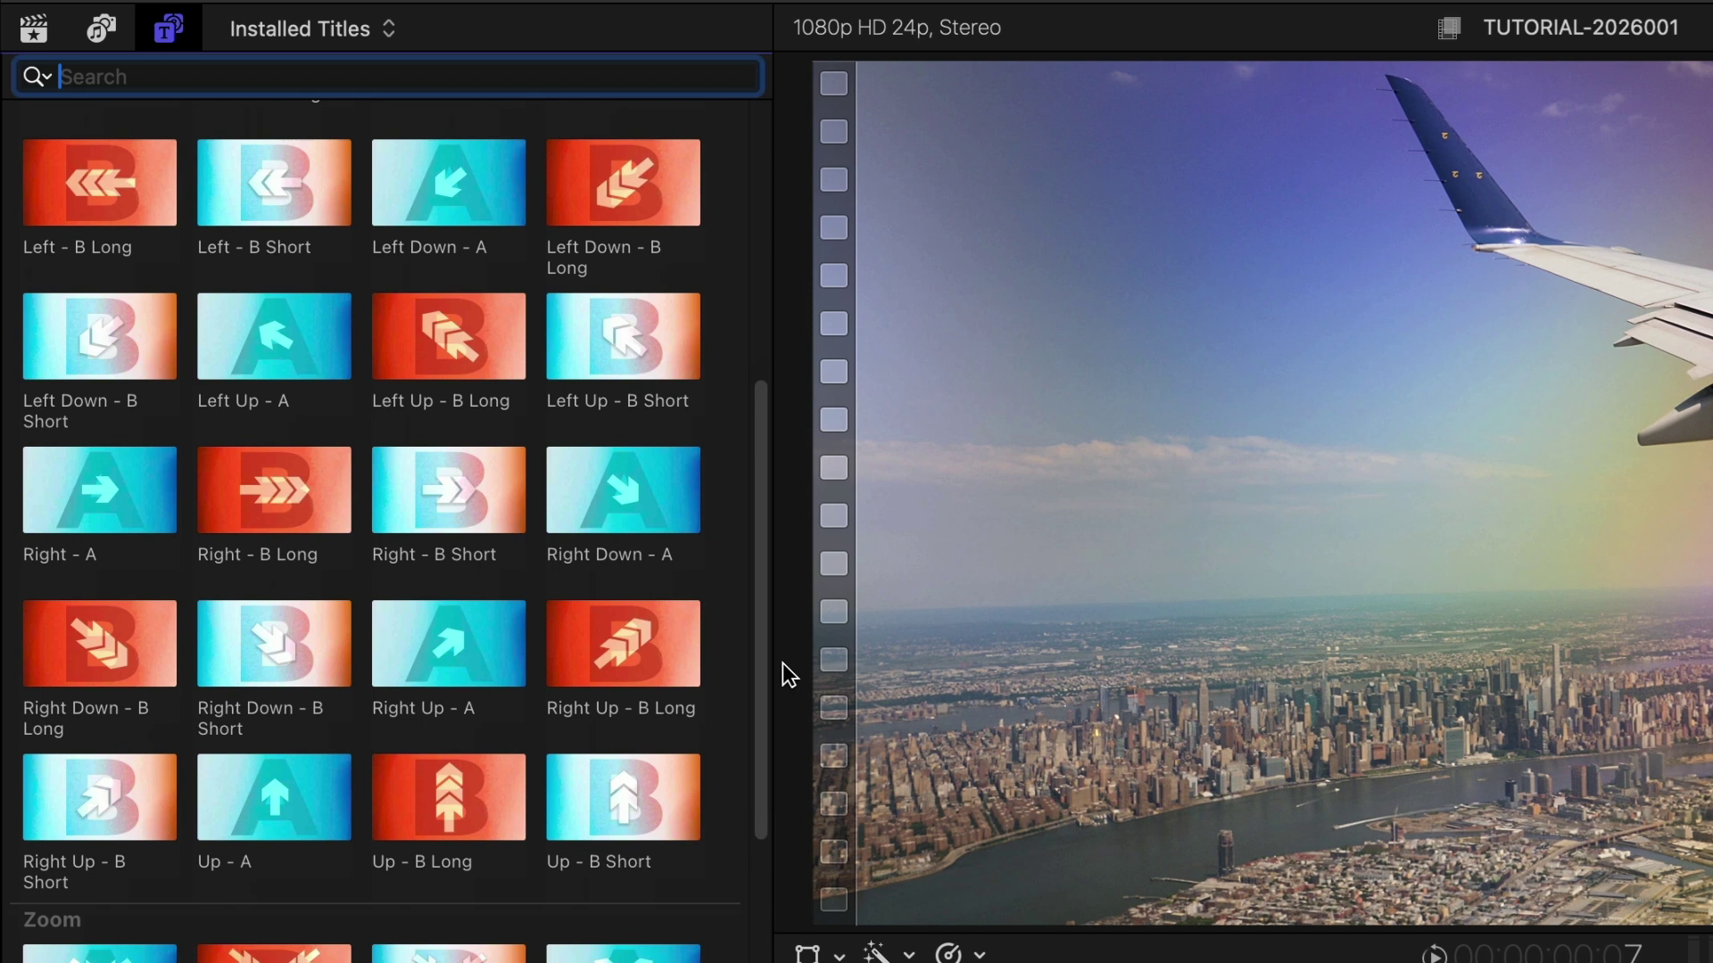
pyautogui.scroll(-6, 783, 662)
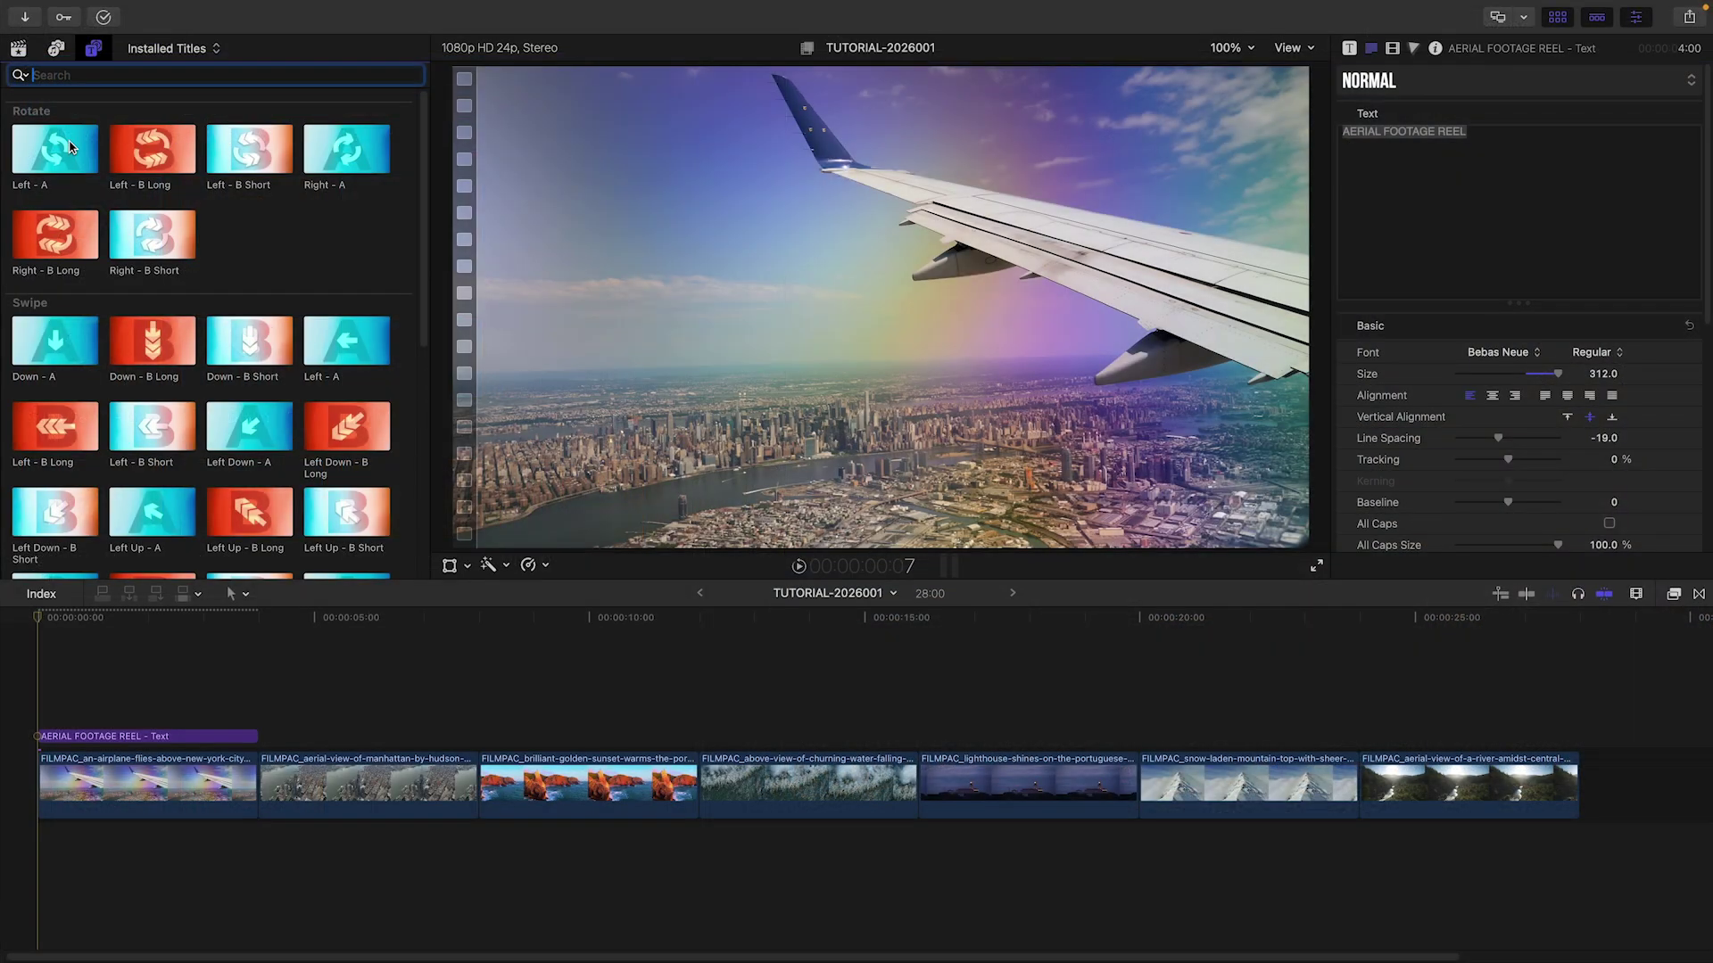
# Drop Left - A and Left - B Long onto the first cut and play the spinning transition
pyautogui.moveTo(256, 608); pyautogui.dragTo(245, 706)
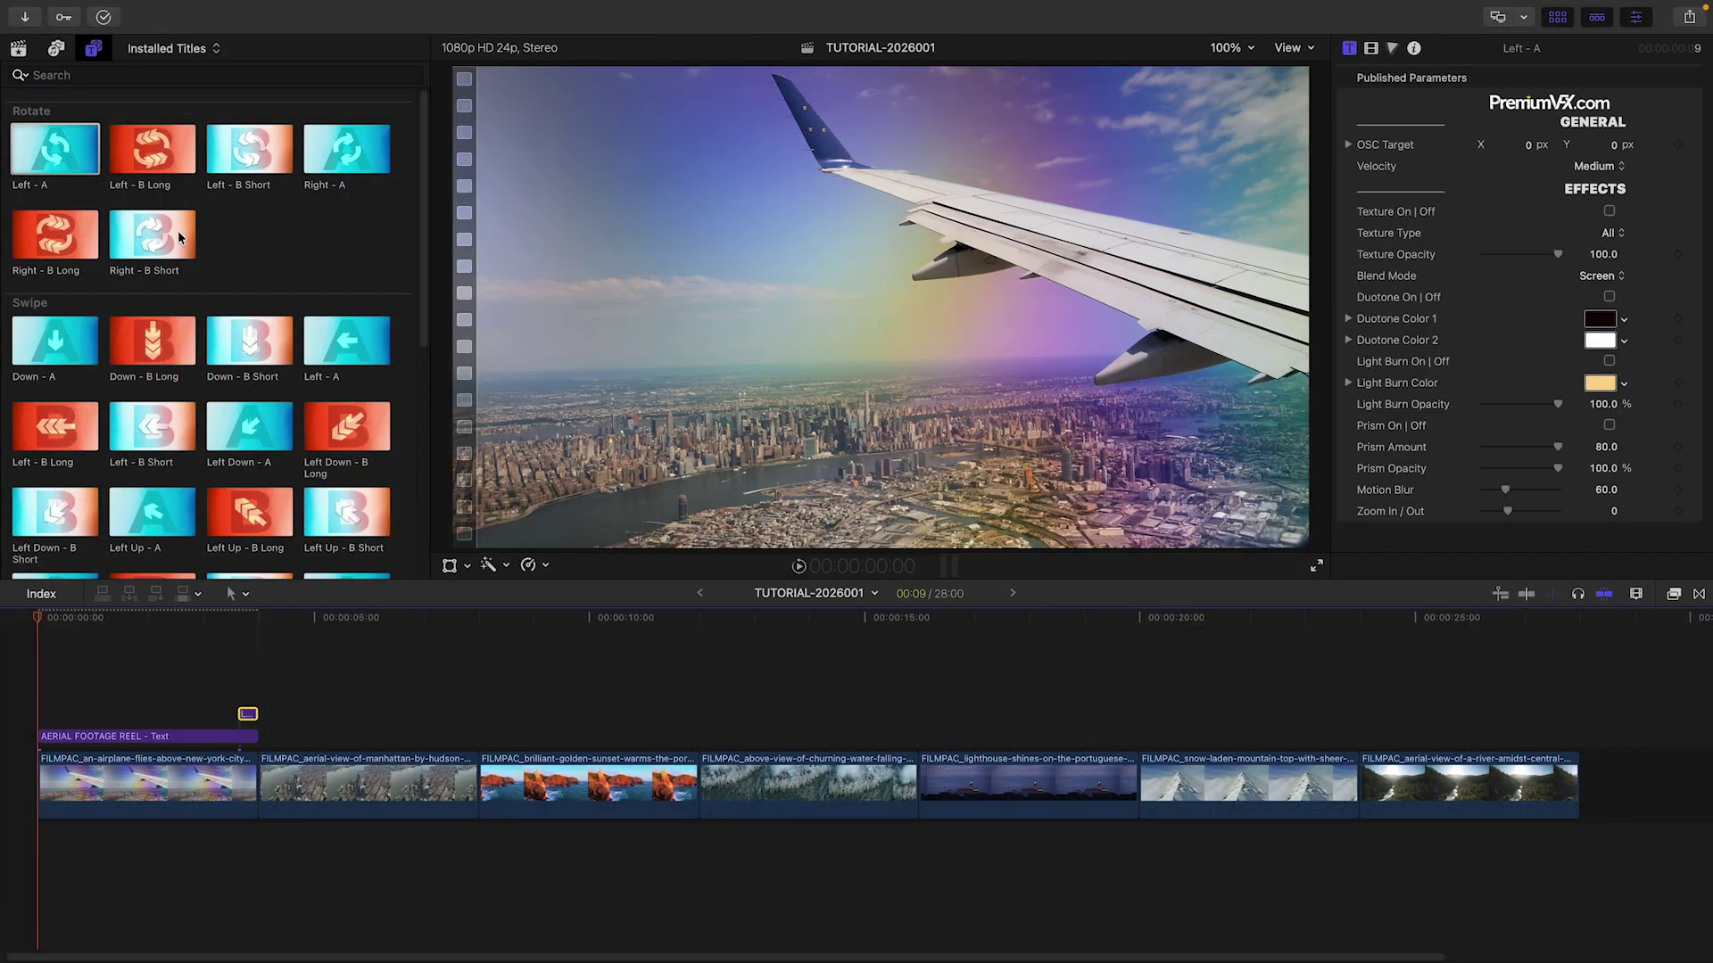
pyautogui.moveTo(323, 459); pyautogui.dragTo(281, 730)
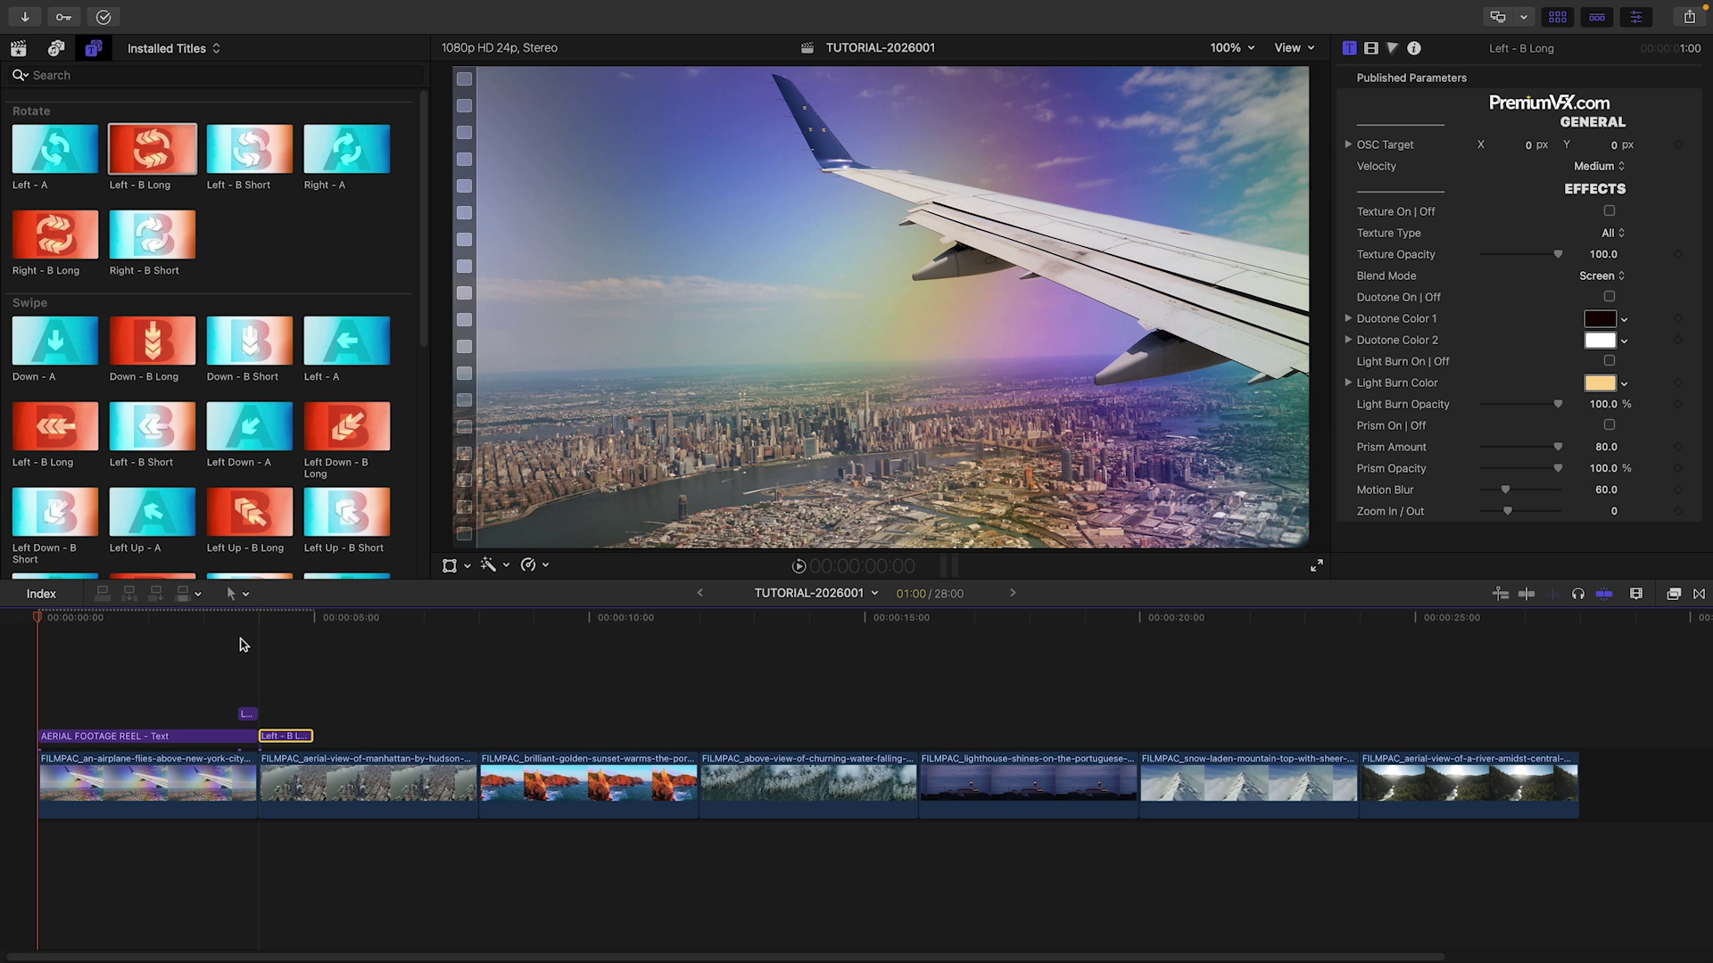
pyautogui.press('space')
pyautogui.click(215, 617)
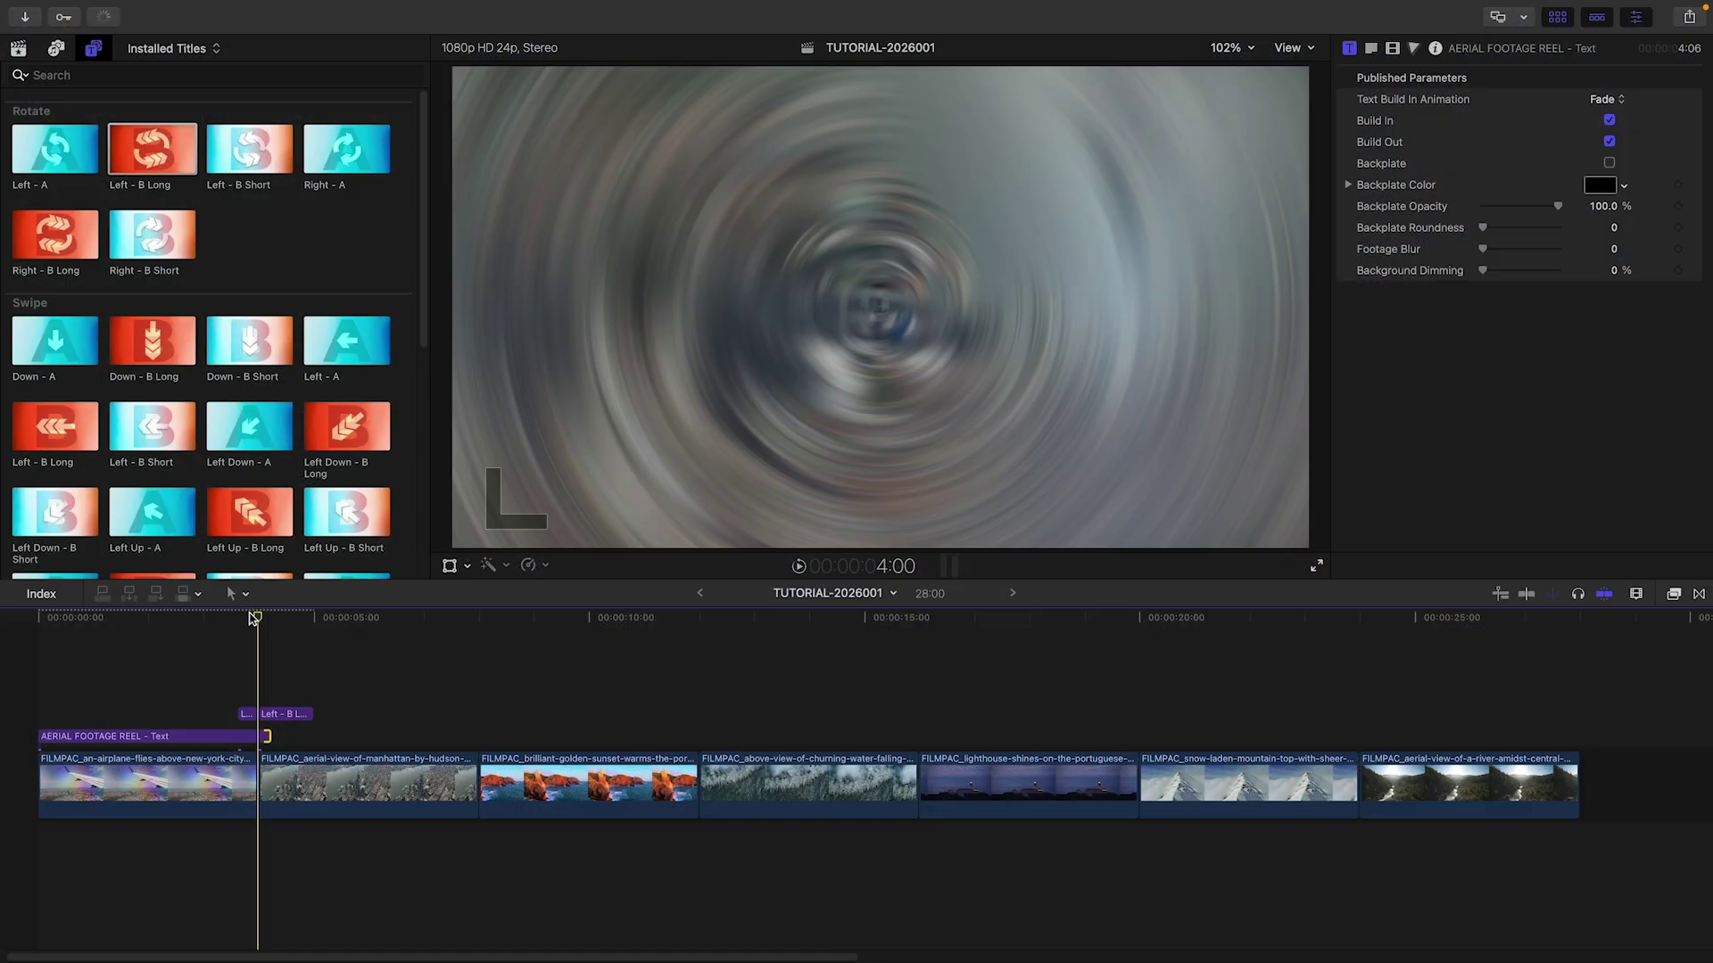
# Move the playhead before the transition and select the Left - A title to show its settings
pyautogui.click(240, 617)
pyautogui.click(247, 715)
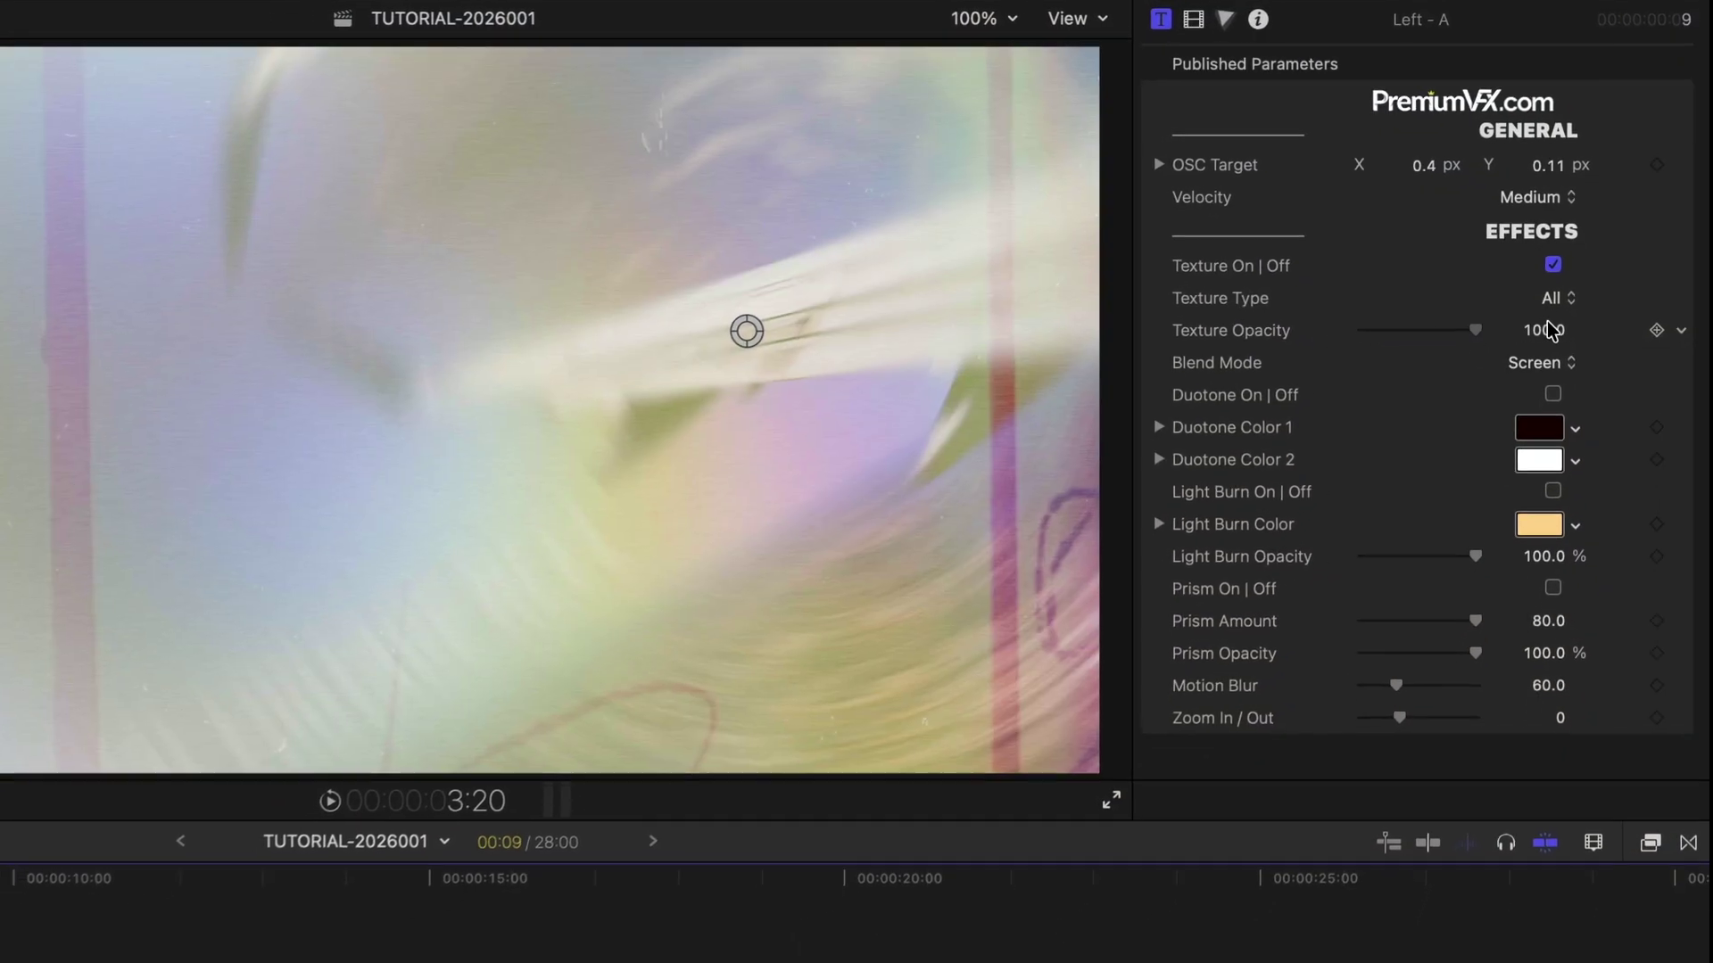
# Set Left - A's blend mode to Add, Duotone Color 1 to blue and light burn to yellow
pyautogui.click(1538, 363)
pyautogui.click(1553, 301)
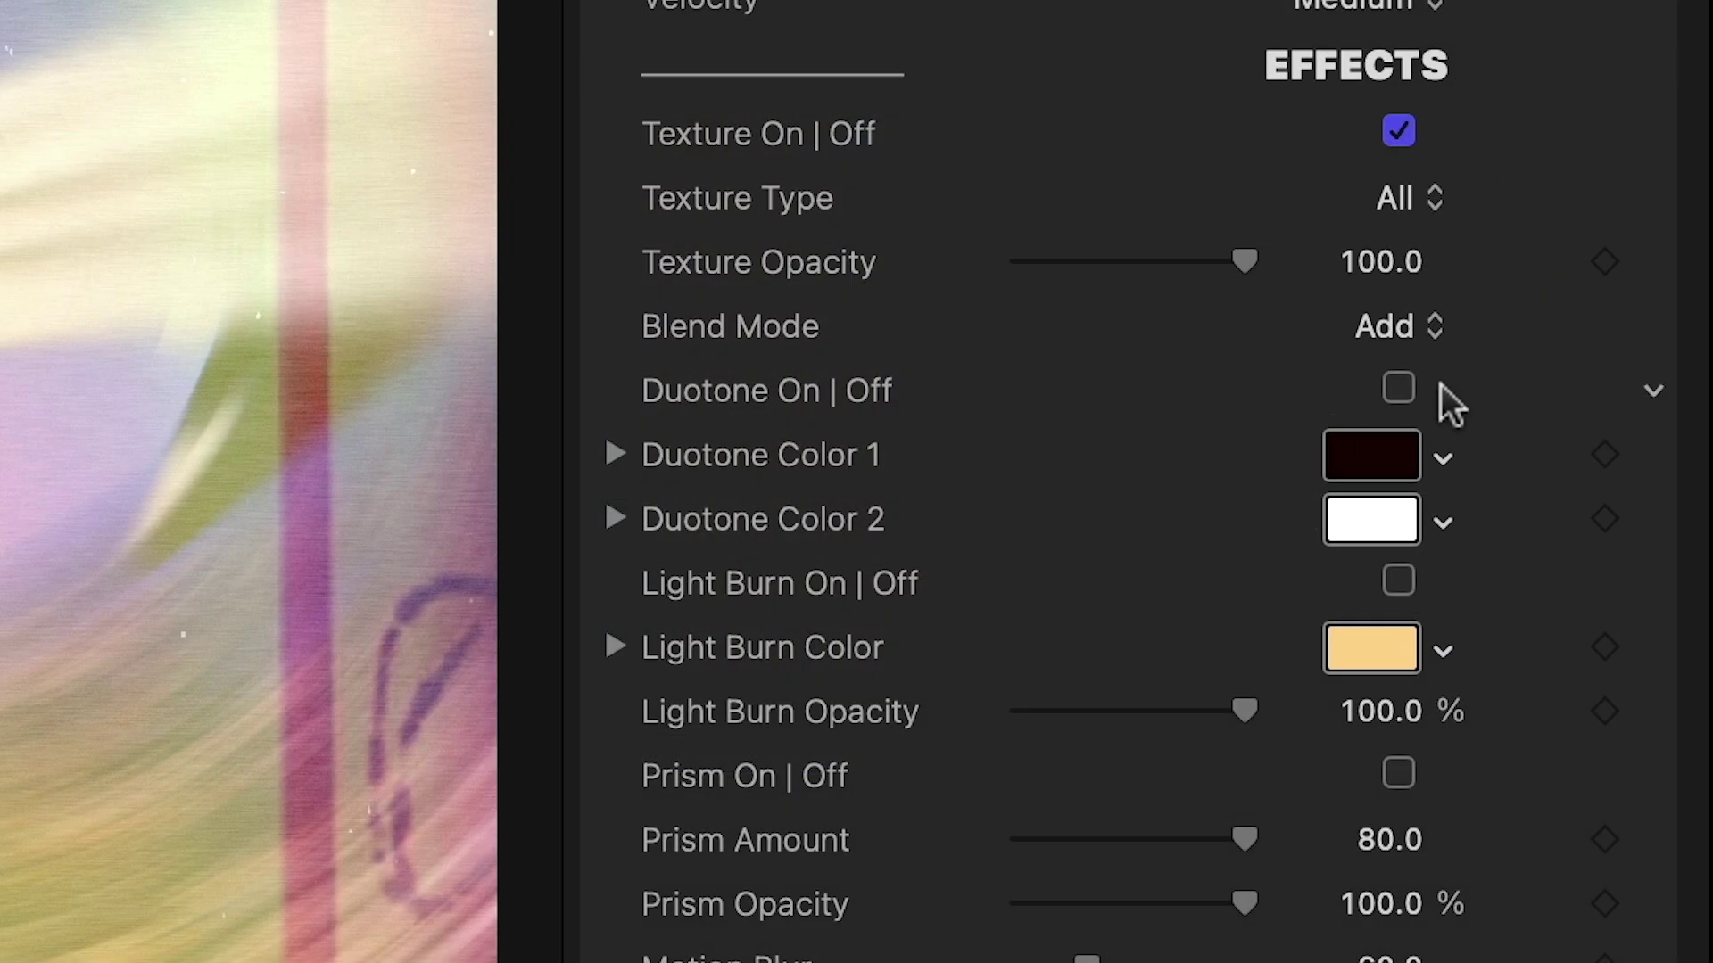
pyautogui.click(1398, 389)
pyautogui.click(1371, 456)
pyautogui.moveTo(1106, 662); pyautogui.dragTo(1291, 667)
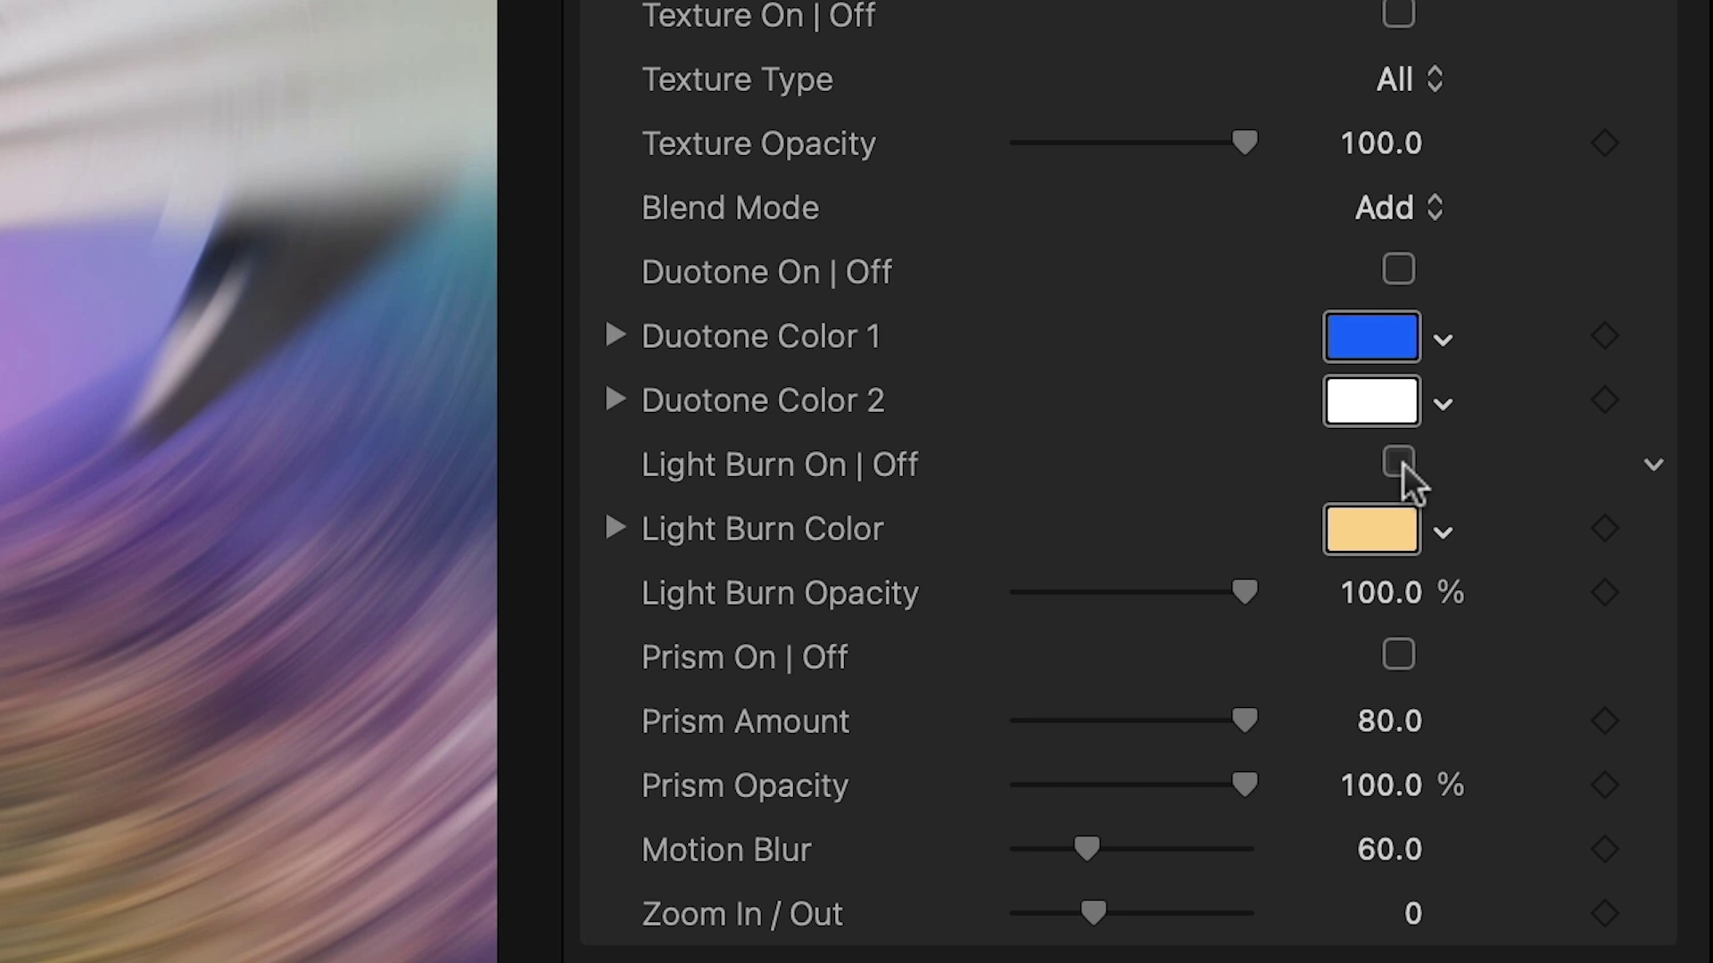
pyautogui.click(1363, 527)
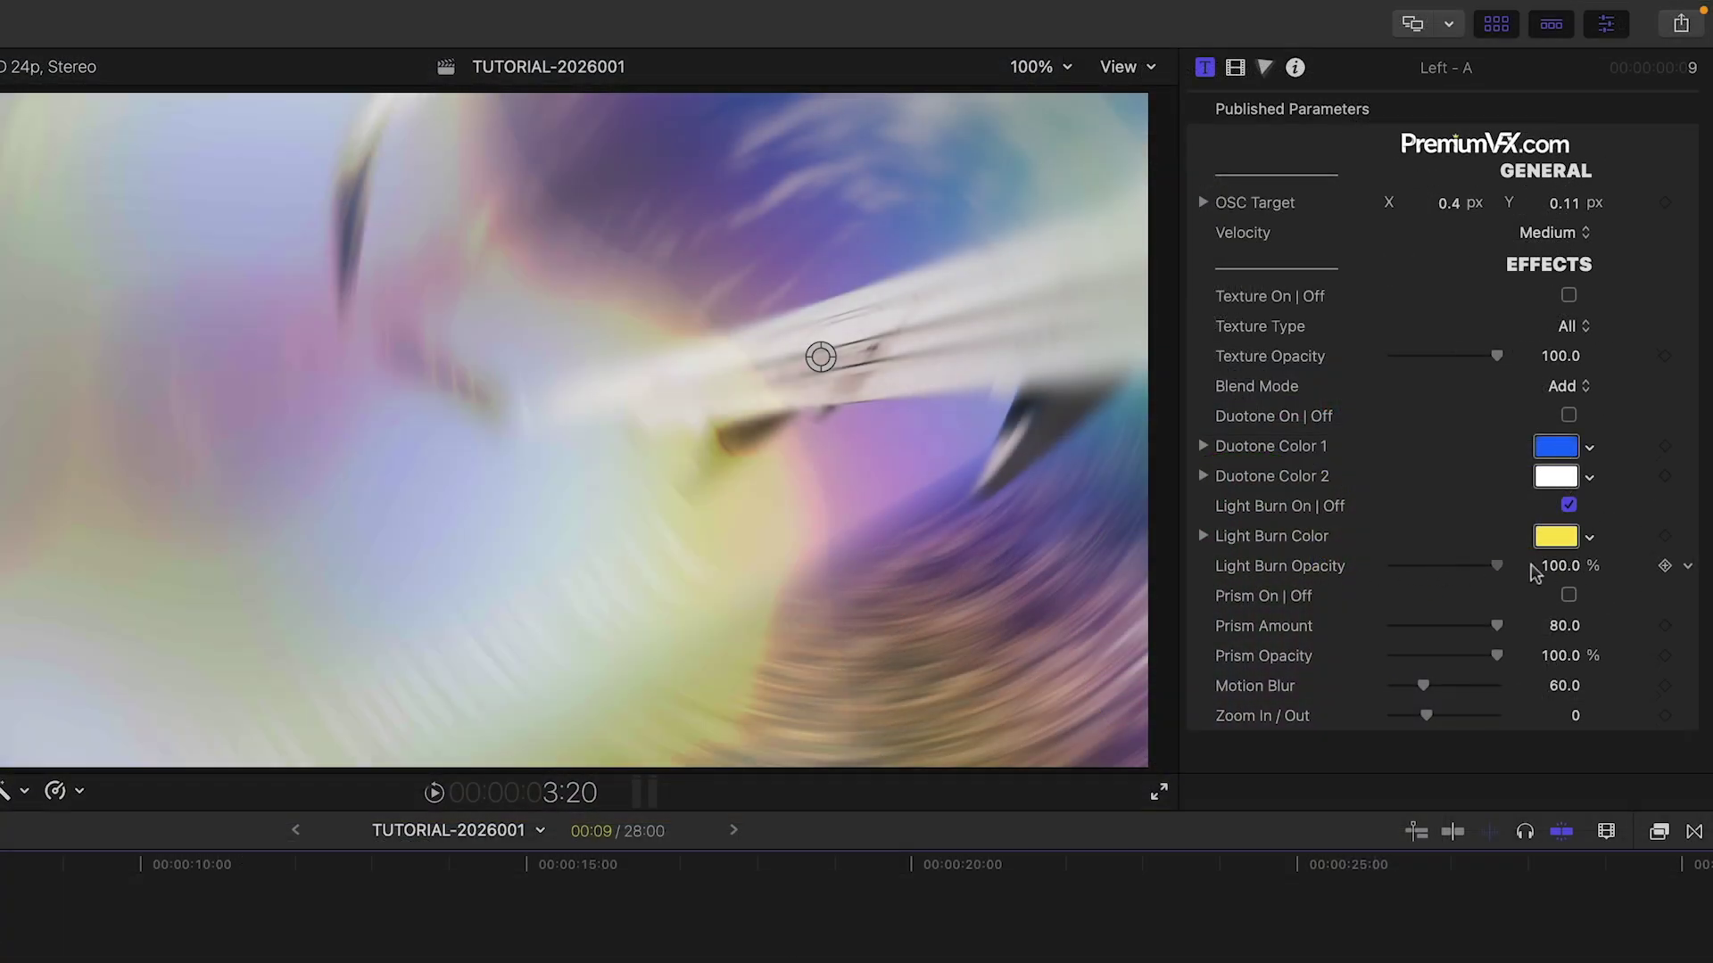
pyautogui.moveTo(1543, 568)
pyautogui.mouseDown()
pyautogui.moveTo(1508, 571)
pyautogui.moveTo(1543, 580)
pyautogui.mouseUp()
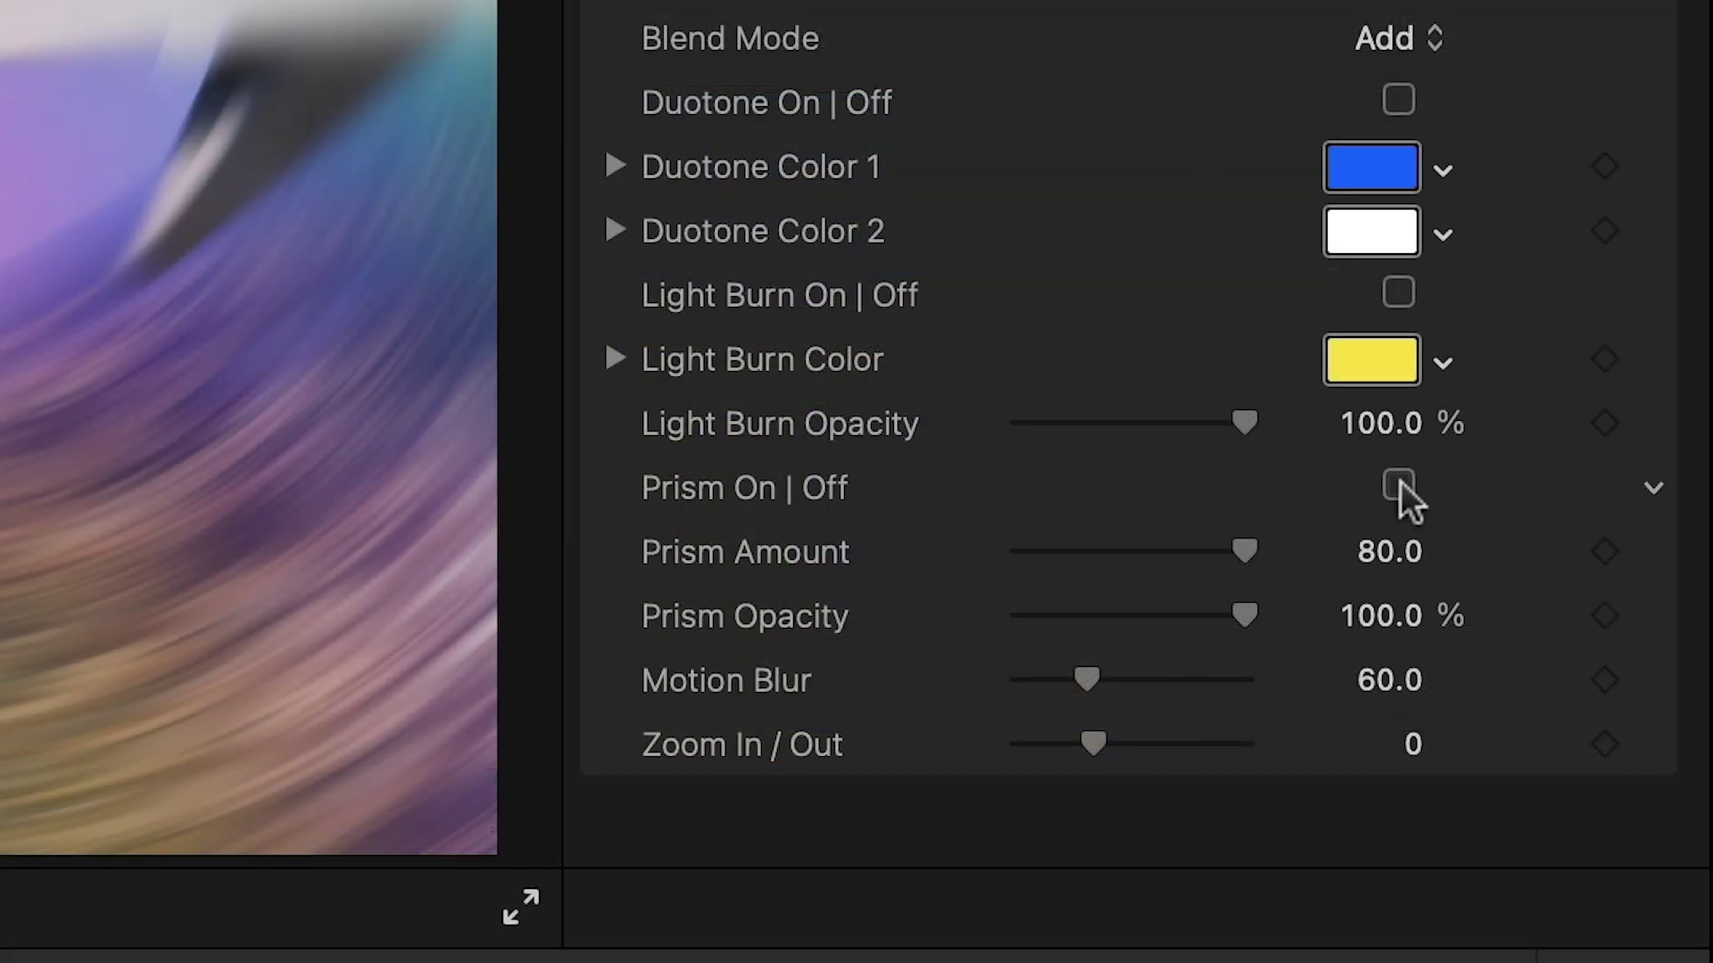
# Turn on Prism at 32 and keyframe Motion Blur from 200 down to 0
pyautogui.click(1568, 595)
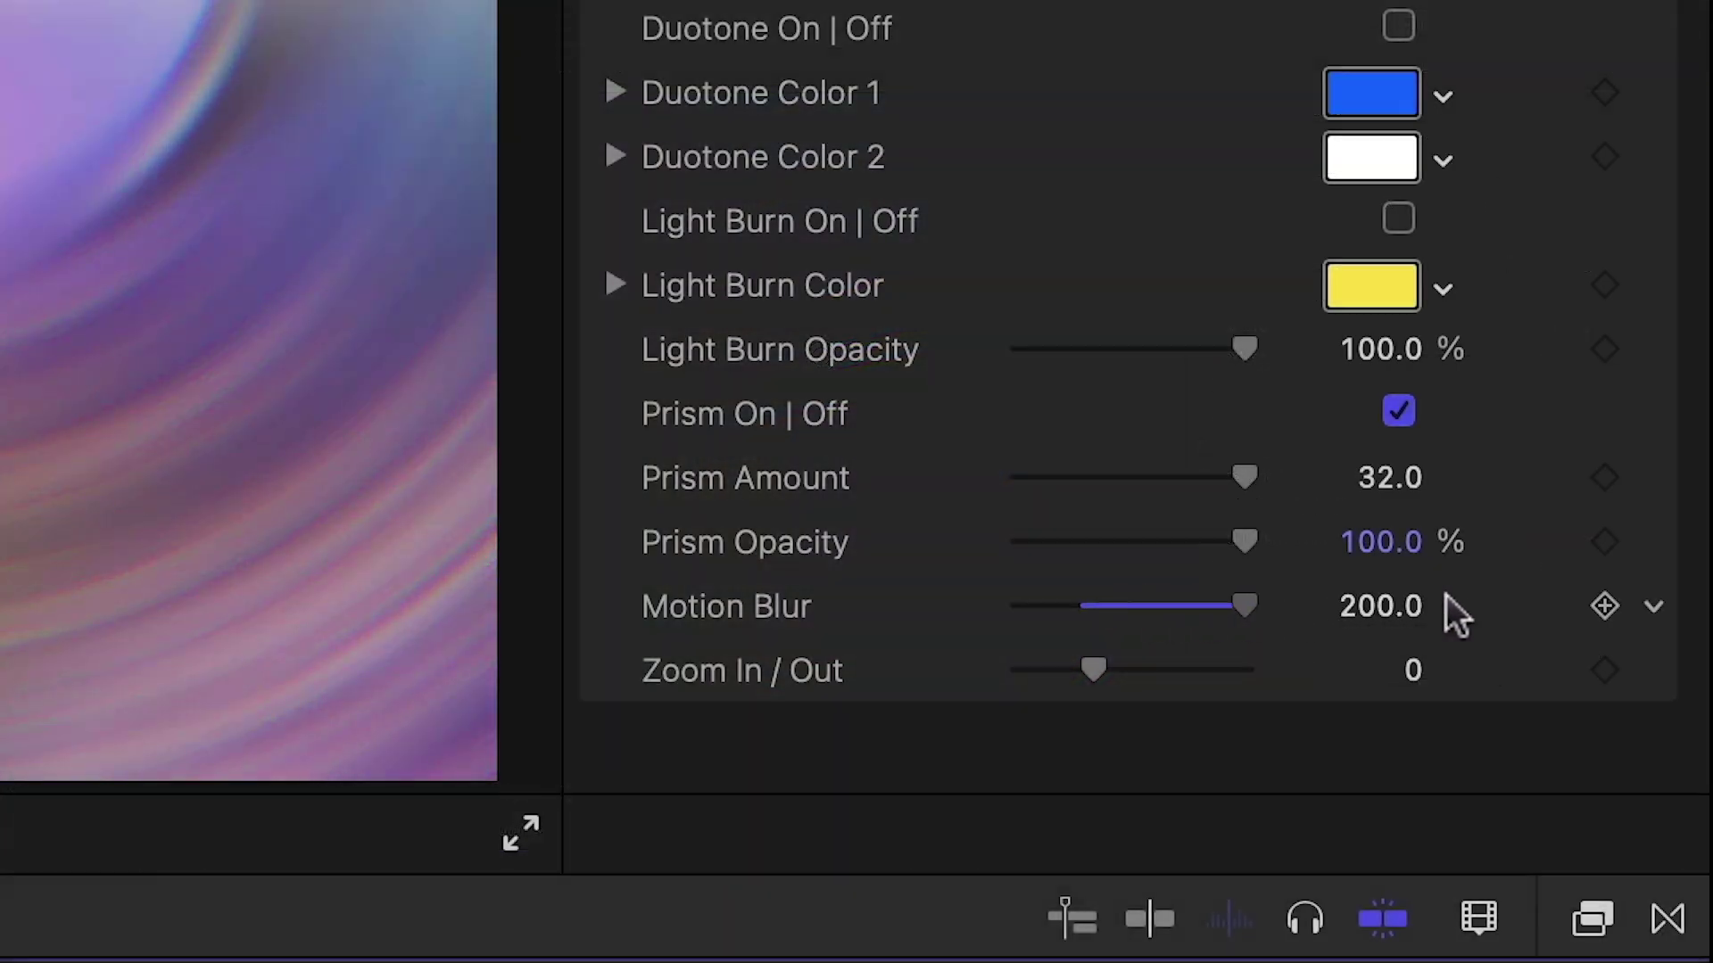
pyautogui.moveTo(1594, 680); pyautogui.dragTo(1235, 693)
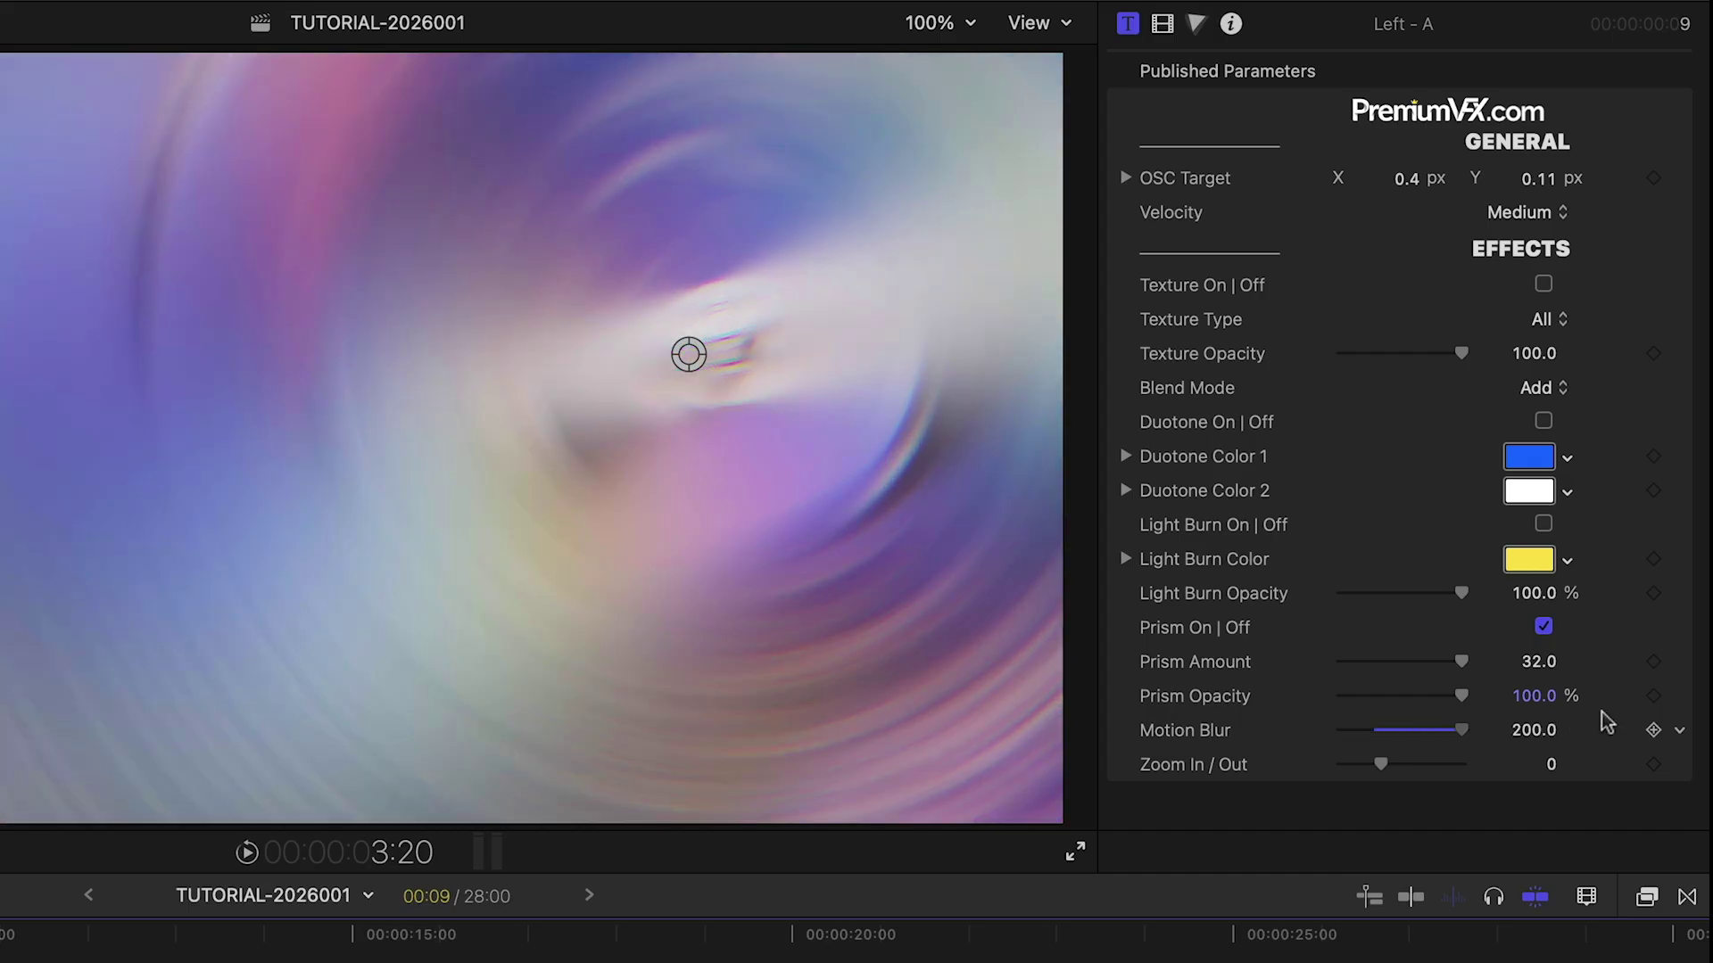
pyautogui.moveTo(1534, 730); pyautogui.dragTo(1253, 767)
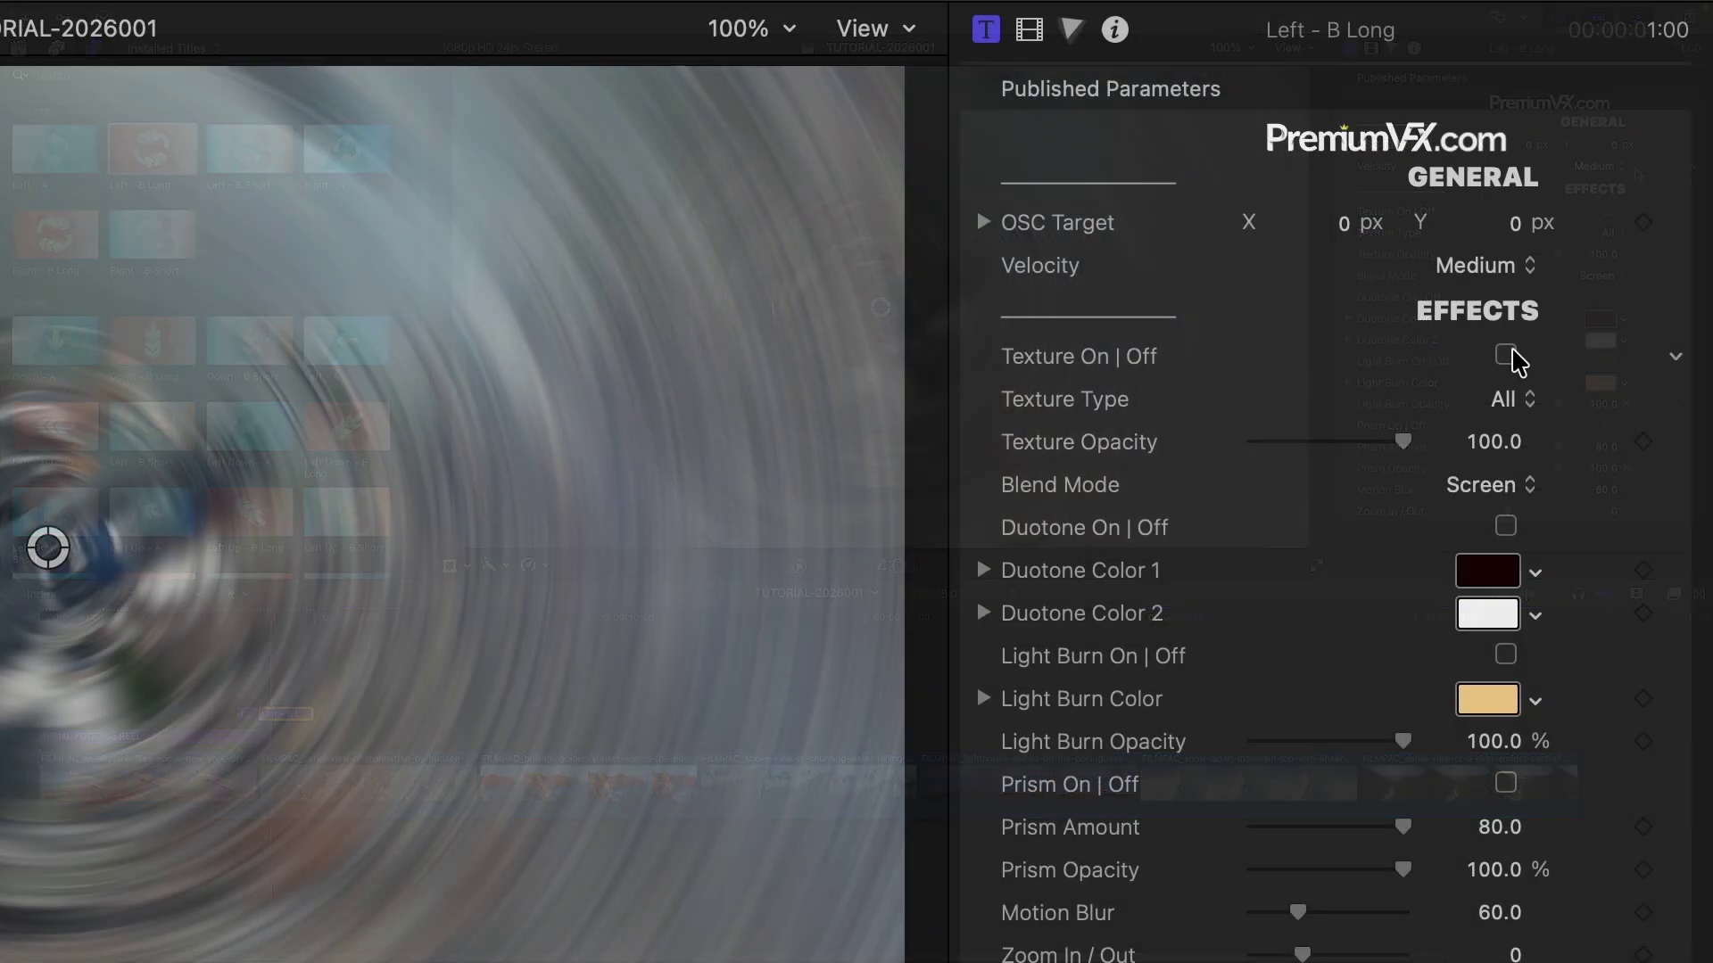
# Enable Left - B Long's texture at 54.9 opacity and prism, then drop another Left - B Long at the second cut
pyautogui.click(1609, 211)
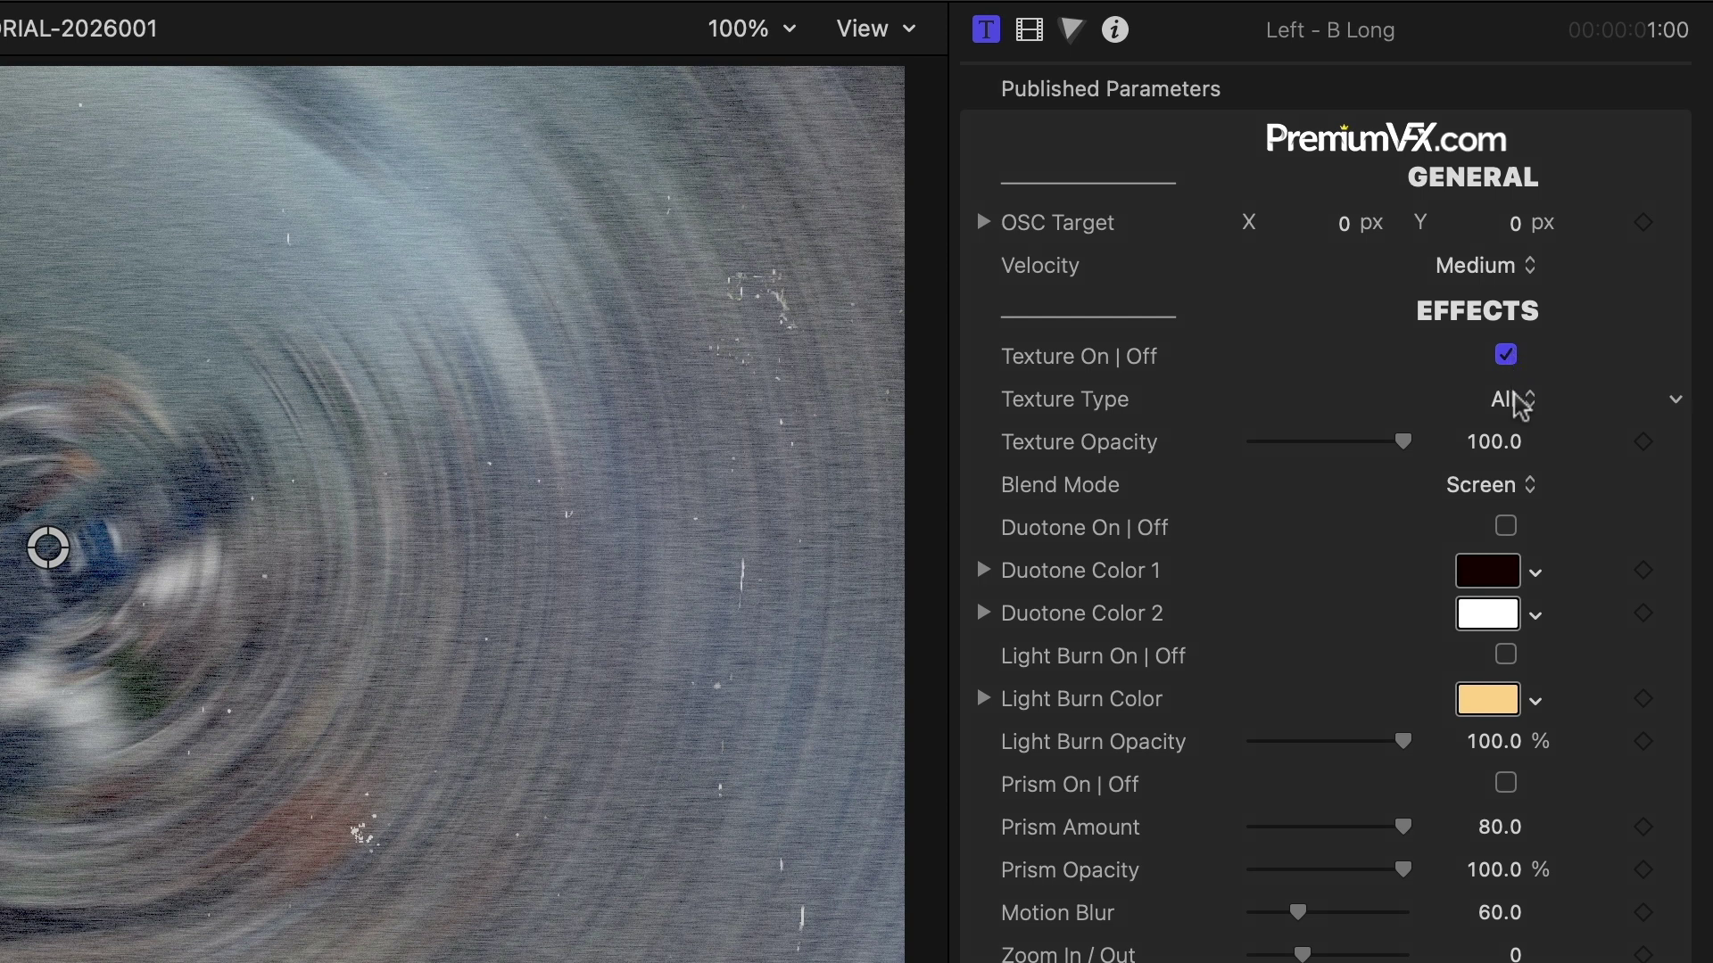
pyautogui.moveTo(1383, 442); pyautogui.dragTo(1255, 443)
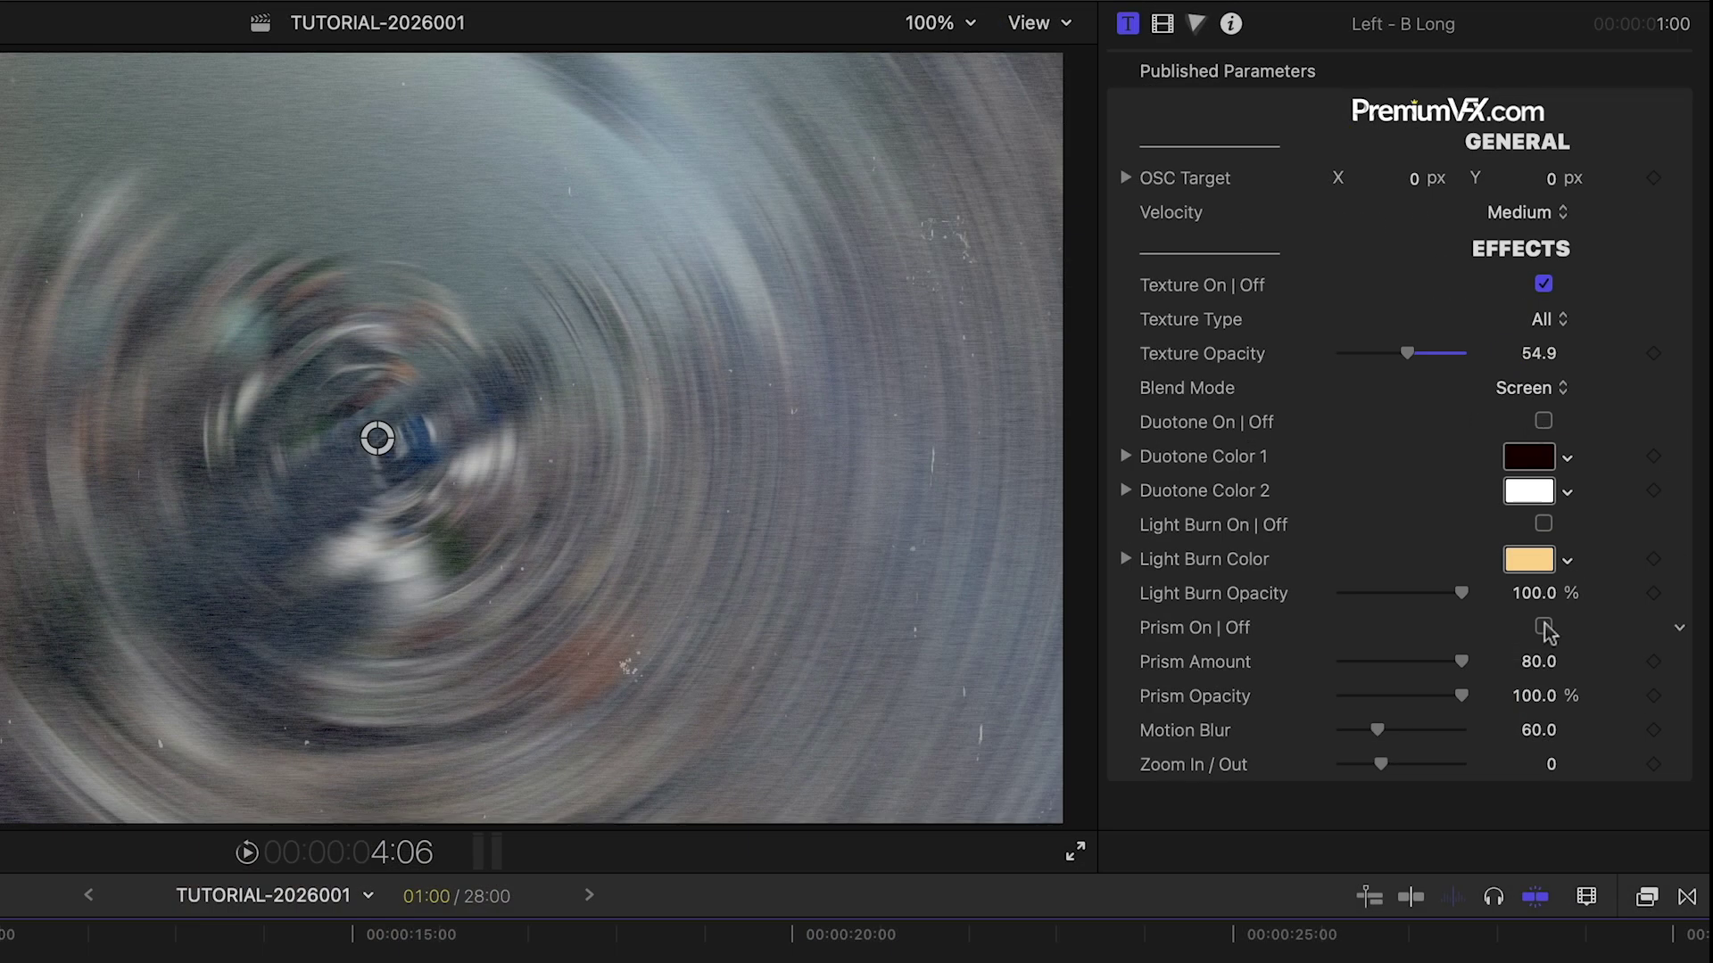
pyautogui.click(1543, 627)
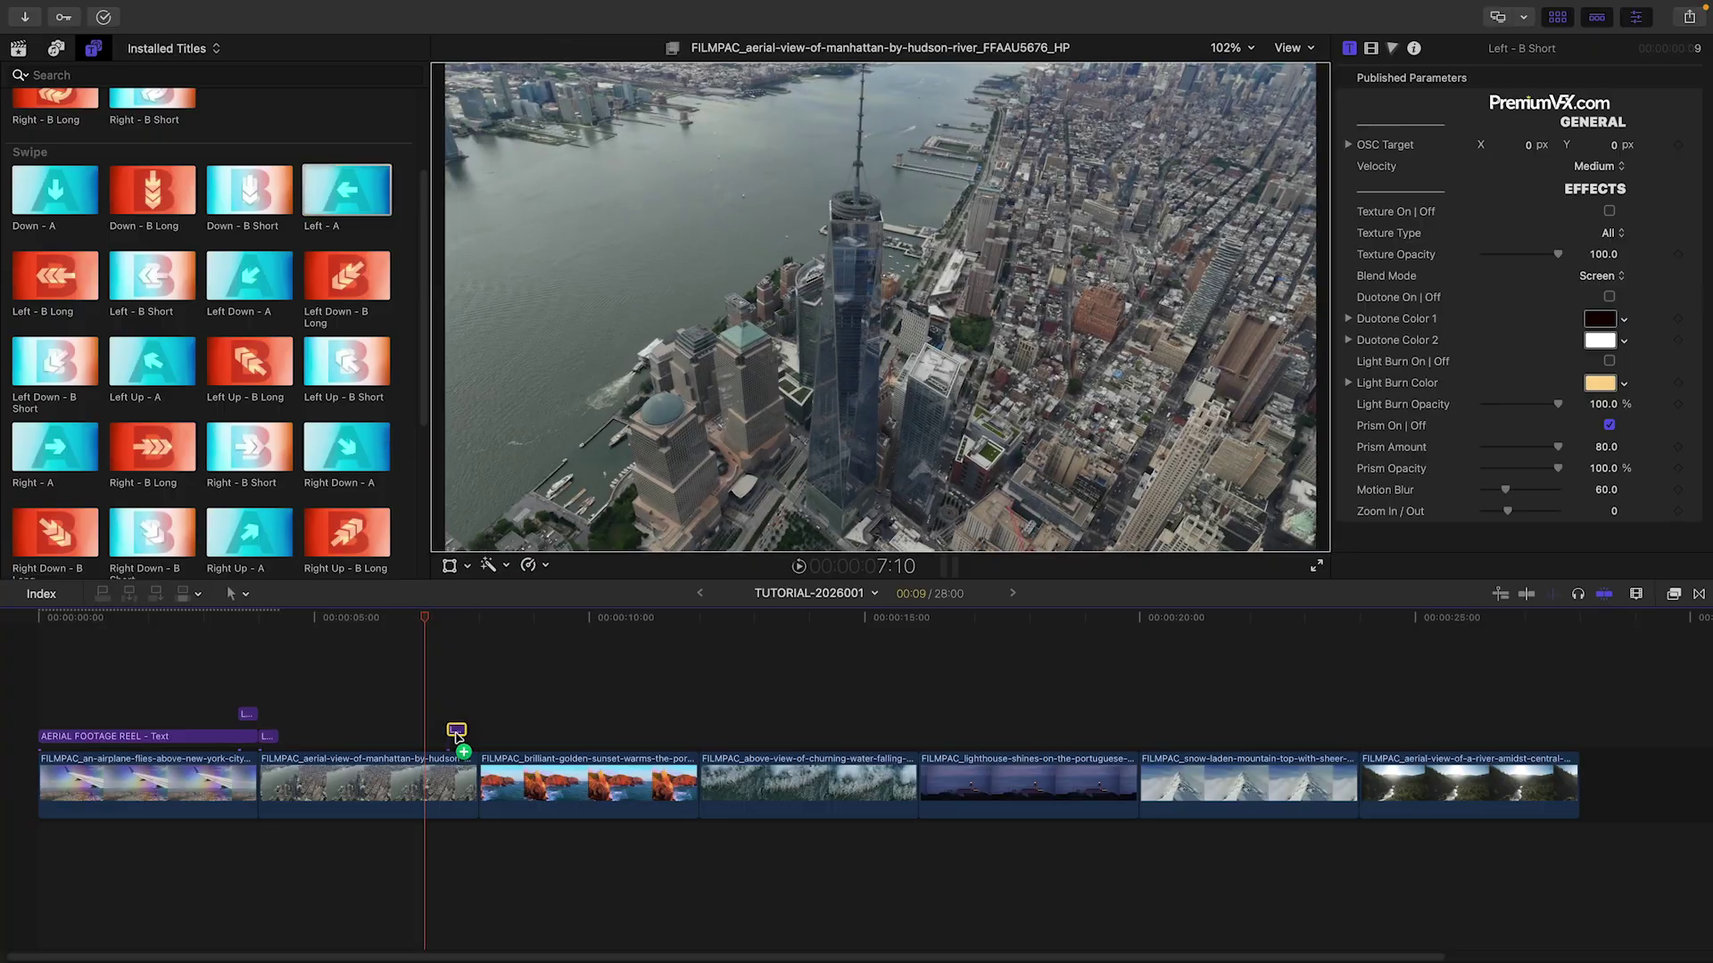
pyautogui.moveTo(455, 727); pyautogui.dragTo(513, 741)
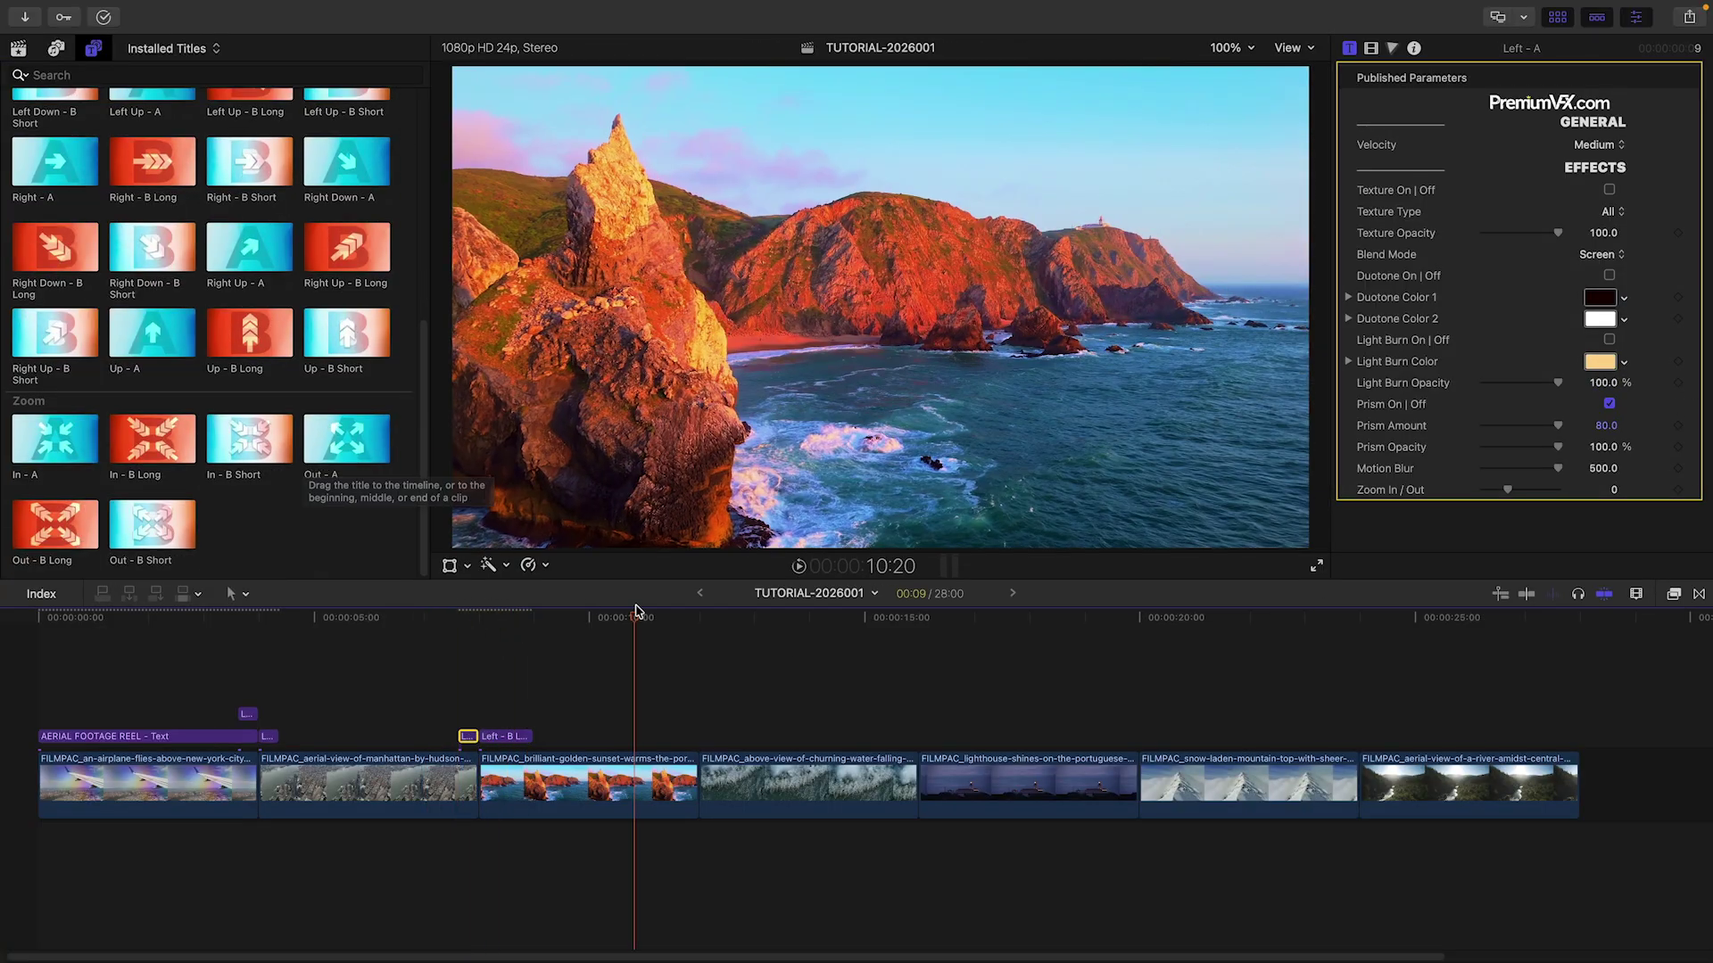
# Place Down - B Long and Out - B Long at the next cuts, including the waterfall-lighthouse cut
pyautogui.scroll(5, 382, 484)
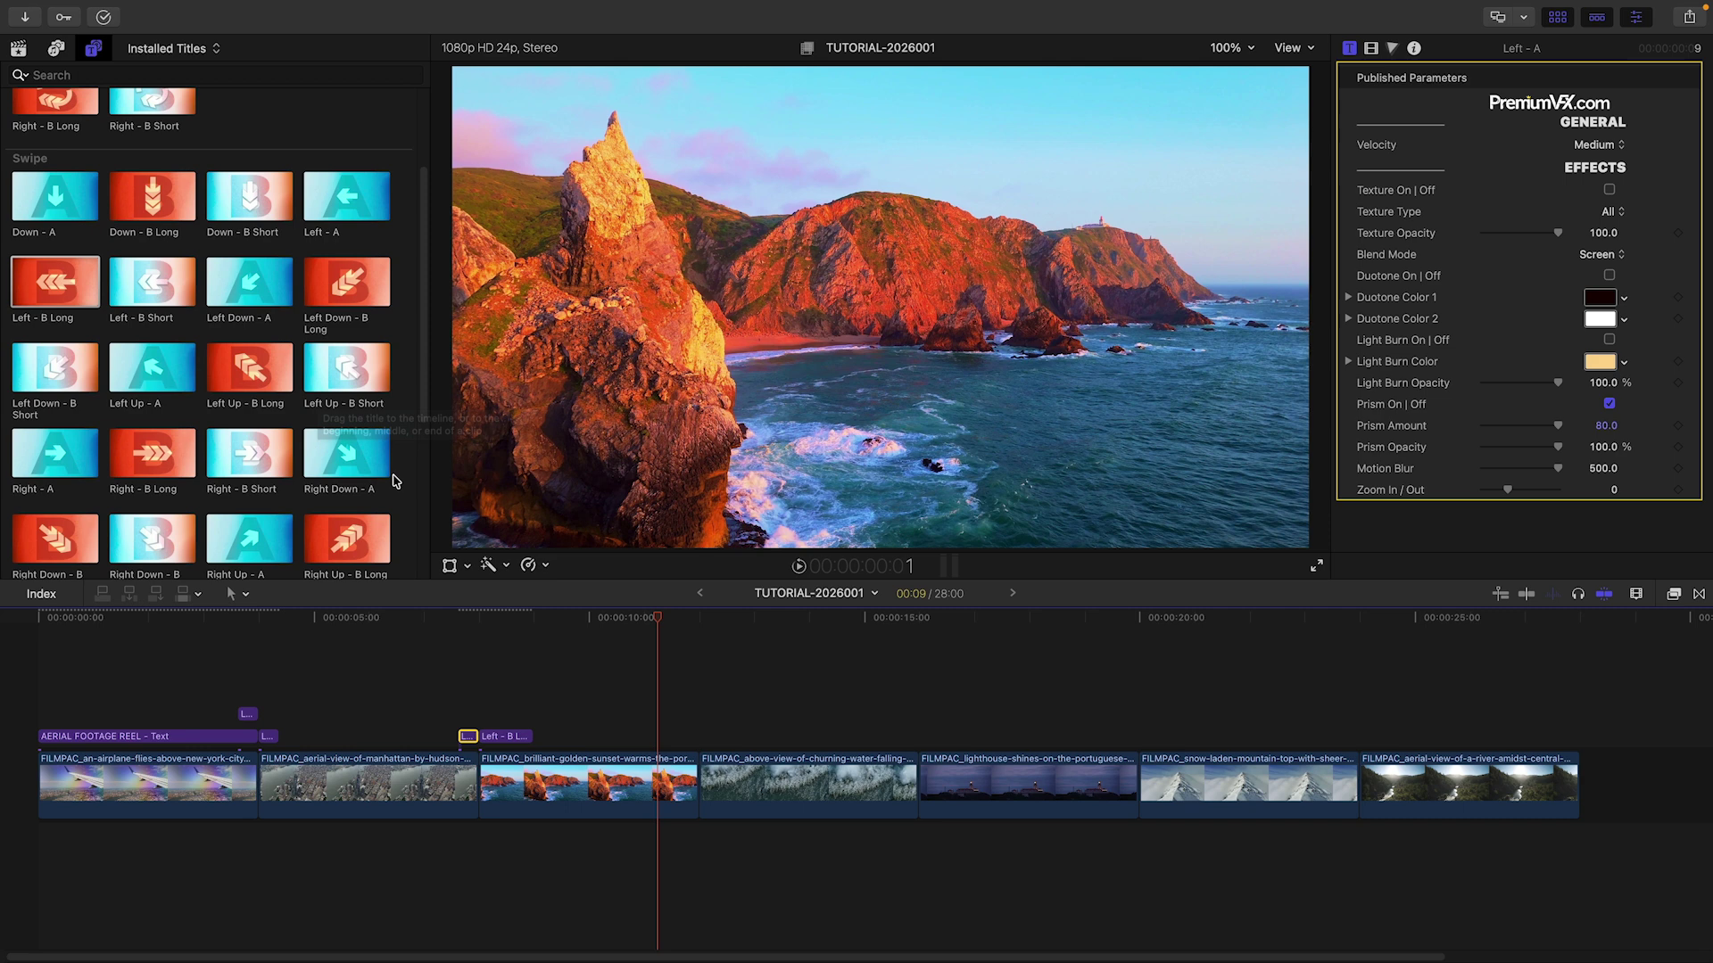
pyautogui.scroll(1, 382, 485)
pyautogui.moveTo(152, 197); pyautogui.dragTo(685, 736)
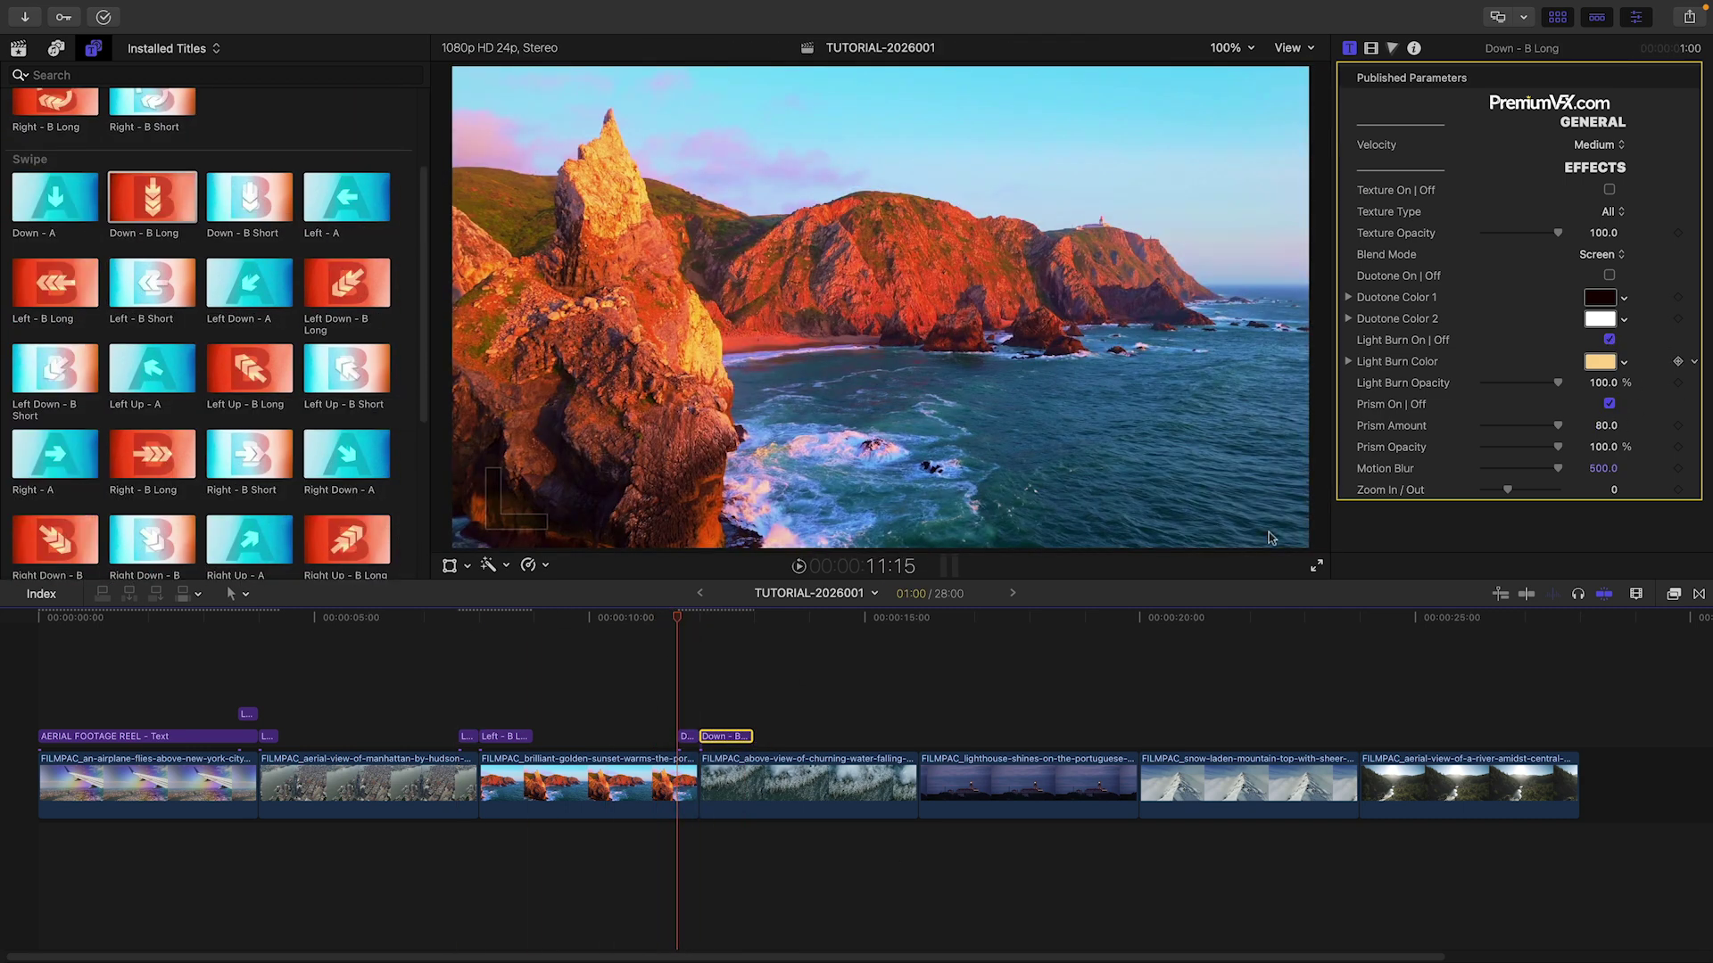
pyautogui.click(873, 785)
pyautogui.scroll(-5, 268, 483)
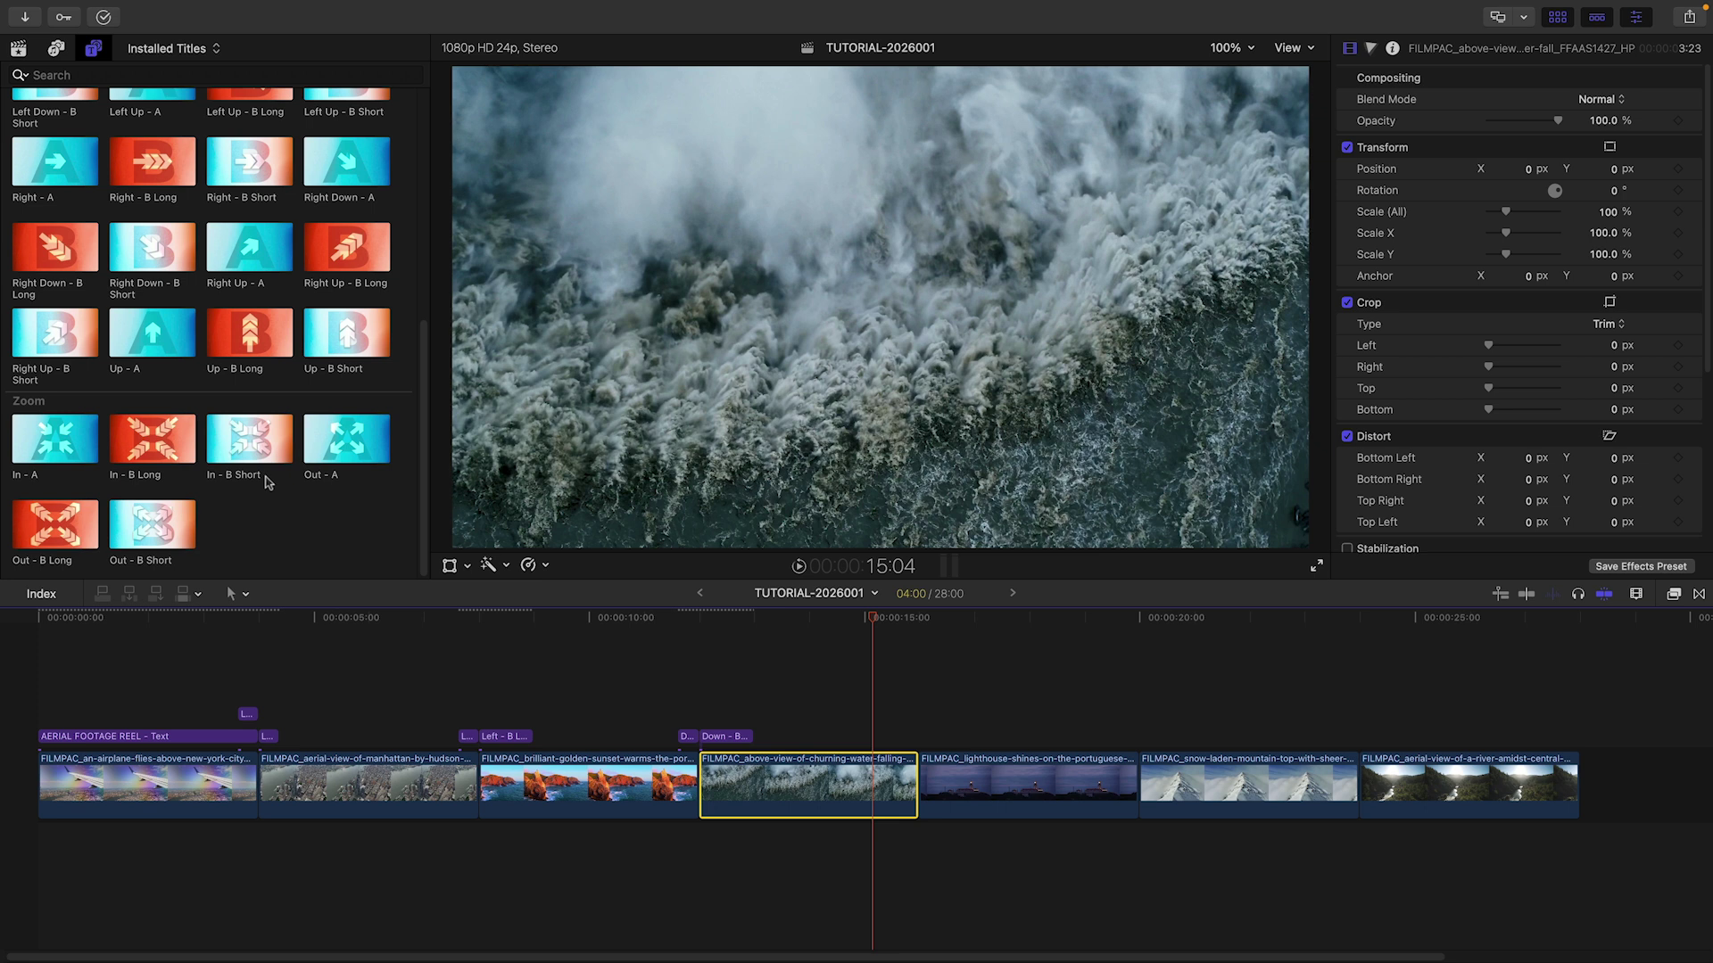
pyautogui.moveTo(56, 525); pyautogui.dragTo(903, 732)
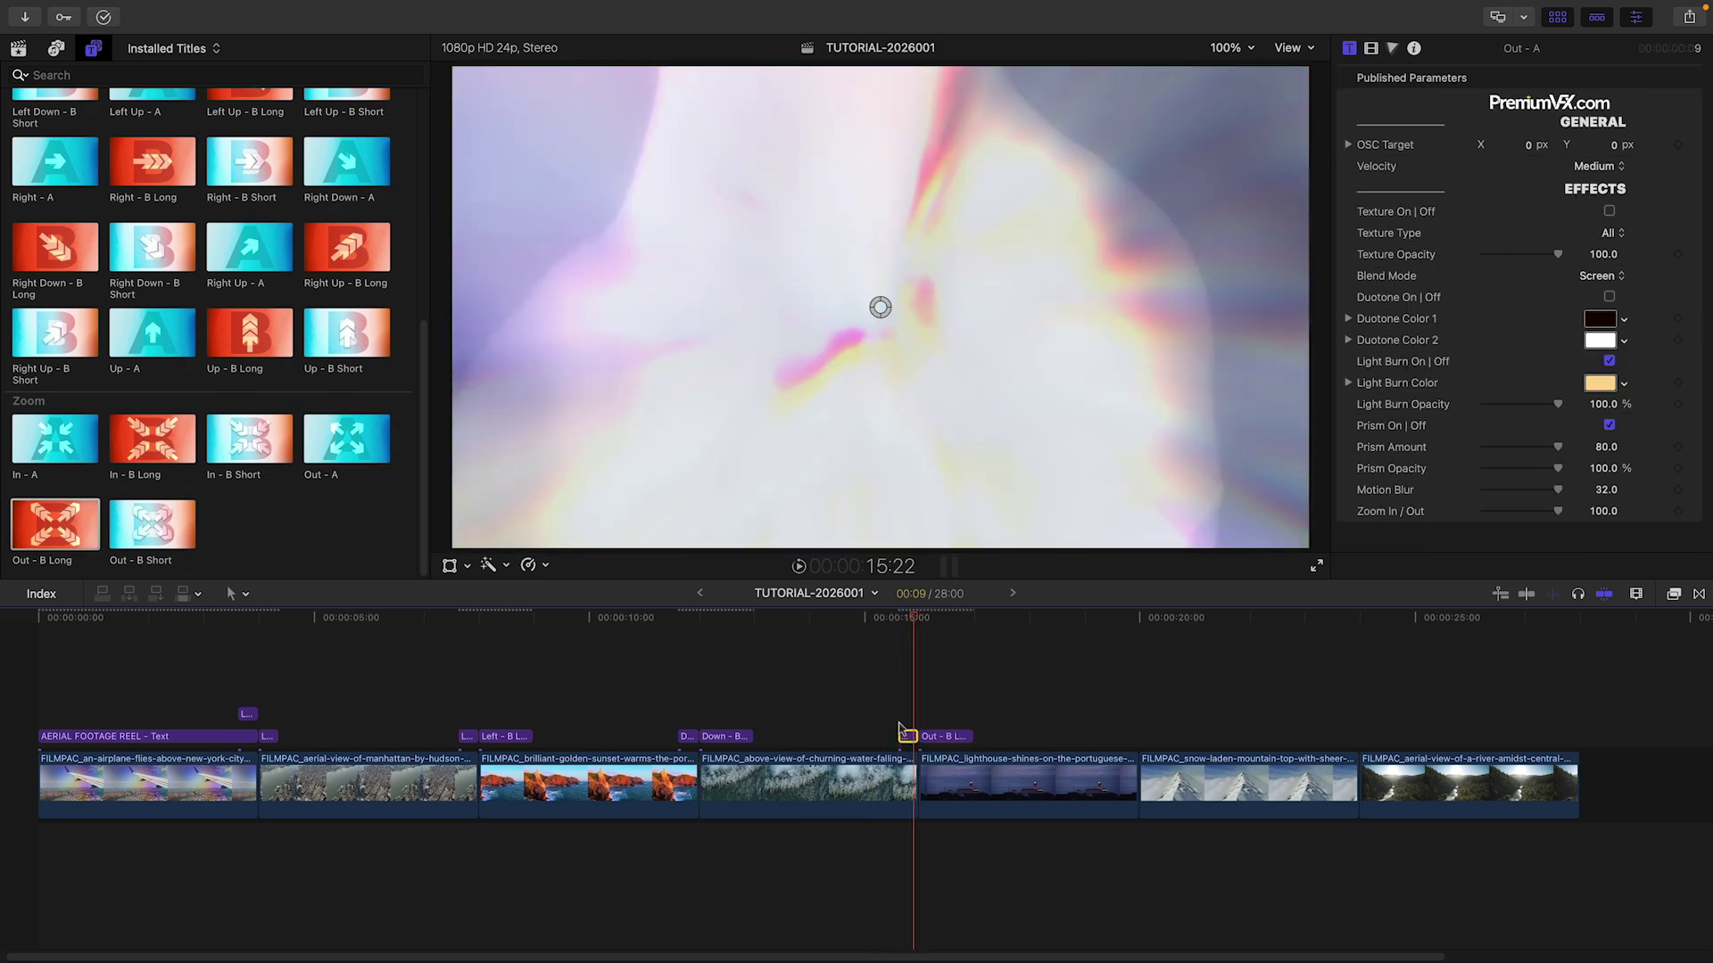
pyautogui.moveTo(915, 616); pyautogui.dragTo(1082, 616)
# Add Right - A and Down - B Long at the remaining cuts, ending at the snow/river cut
pyautogui.scroll(5, 268, 312)
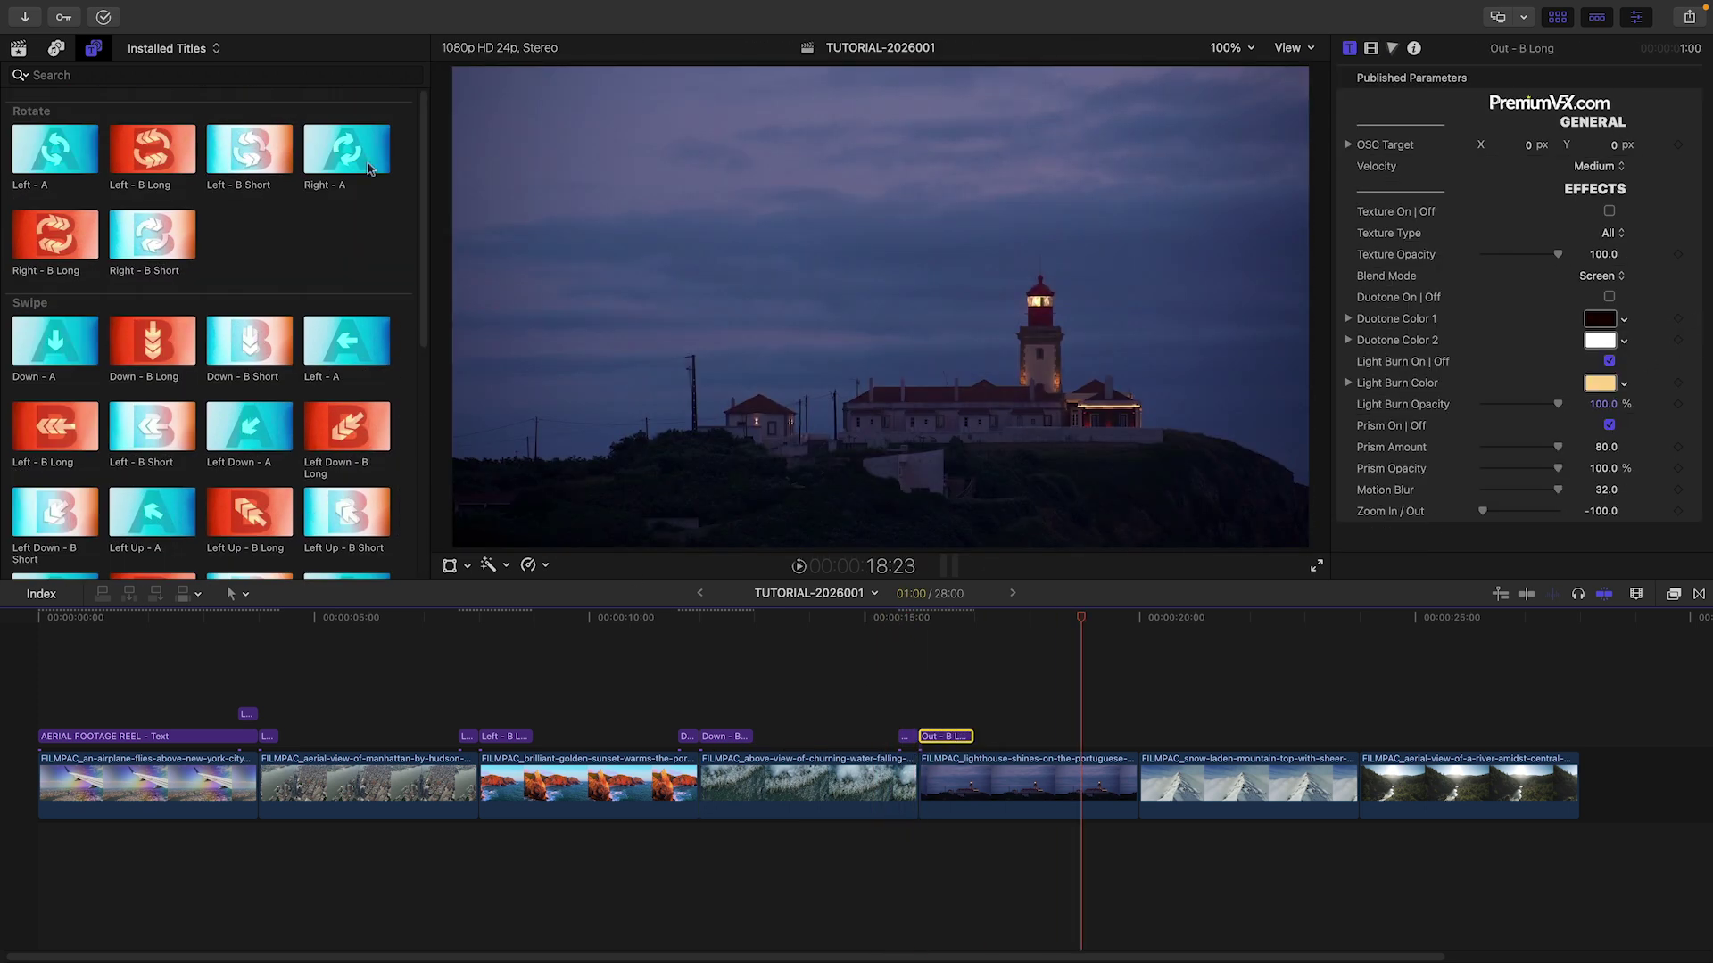
pyautogui.moveTo(368, 165); pyautogui.dragTo(1129, 734)
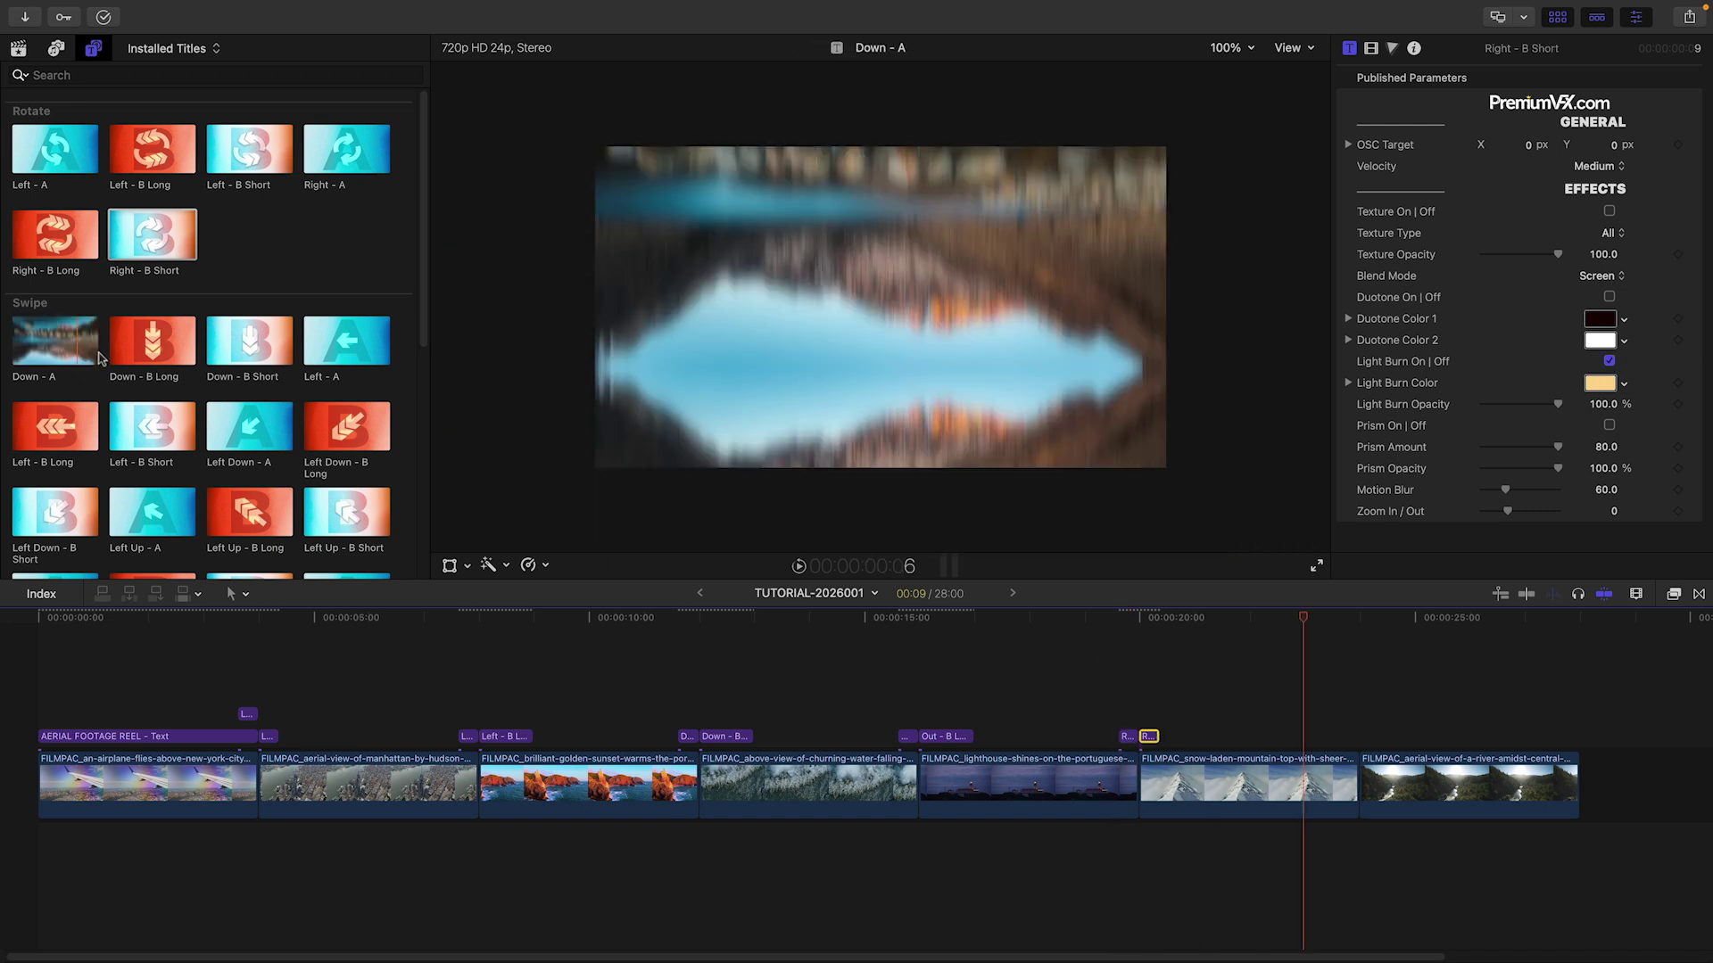
pyautogui.moveTo(153, 341); pyautogui.dragTo(1349, 733)
pyautogui.click(1349, 736)
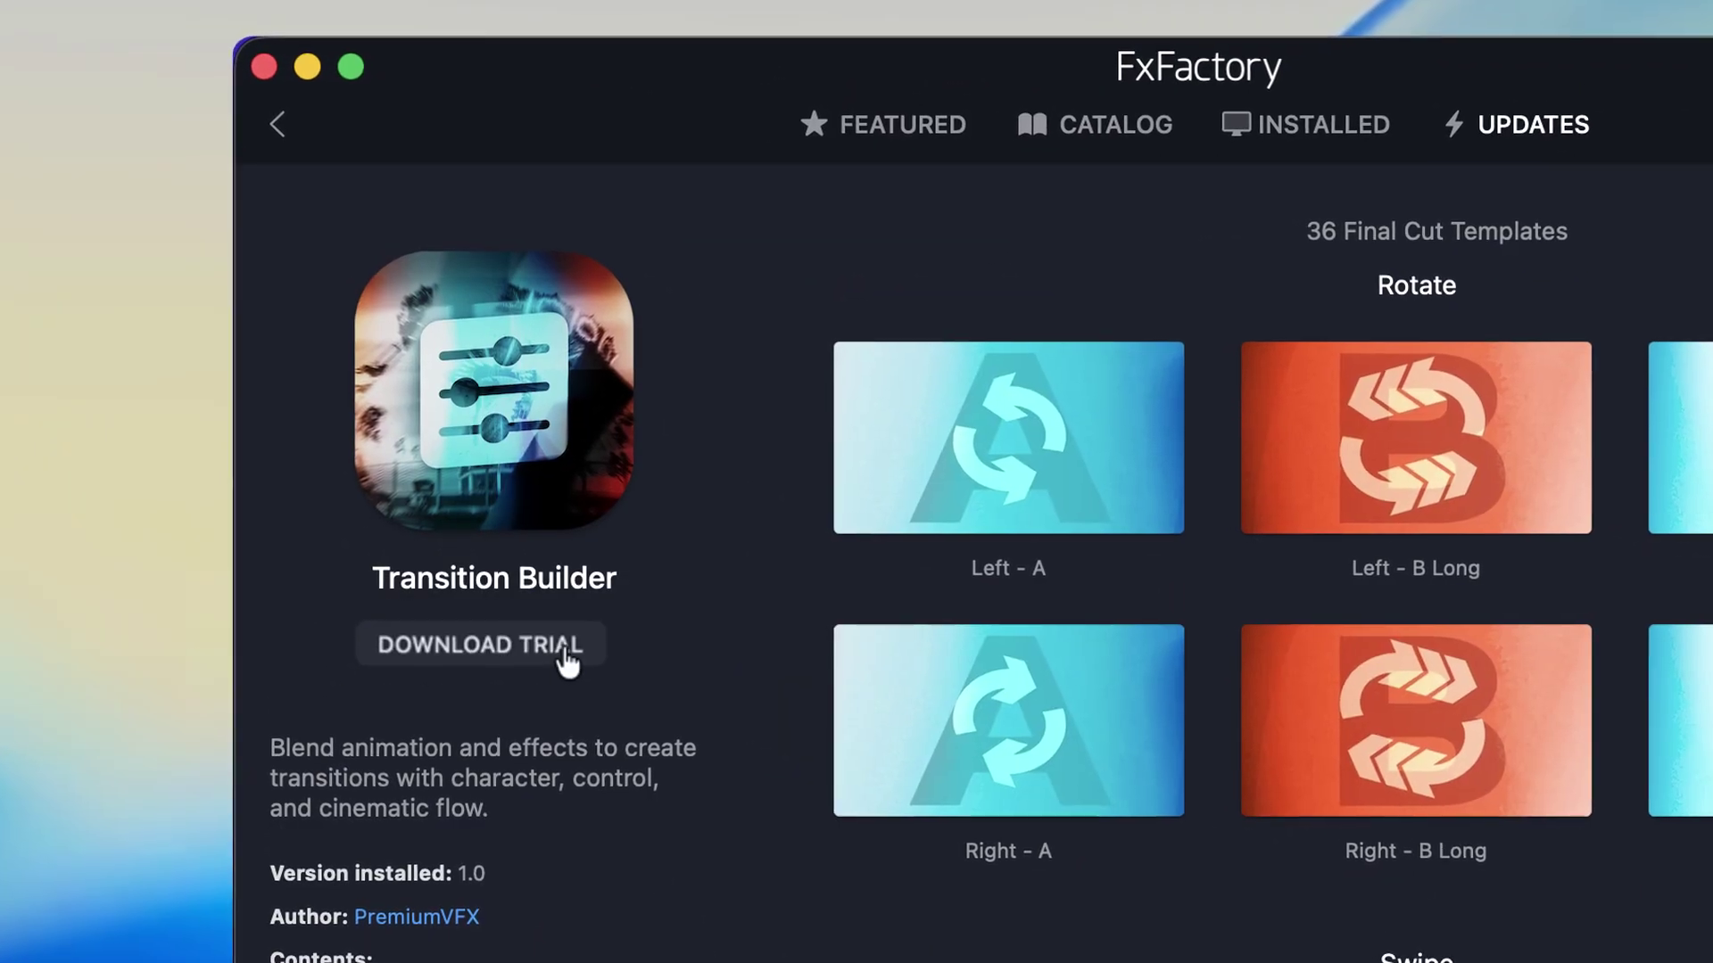
# Start the Transition Builder trial download from its FxFactory product page
pyautogui.click(553, 658)
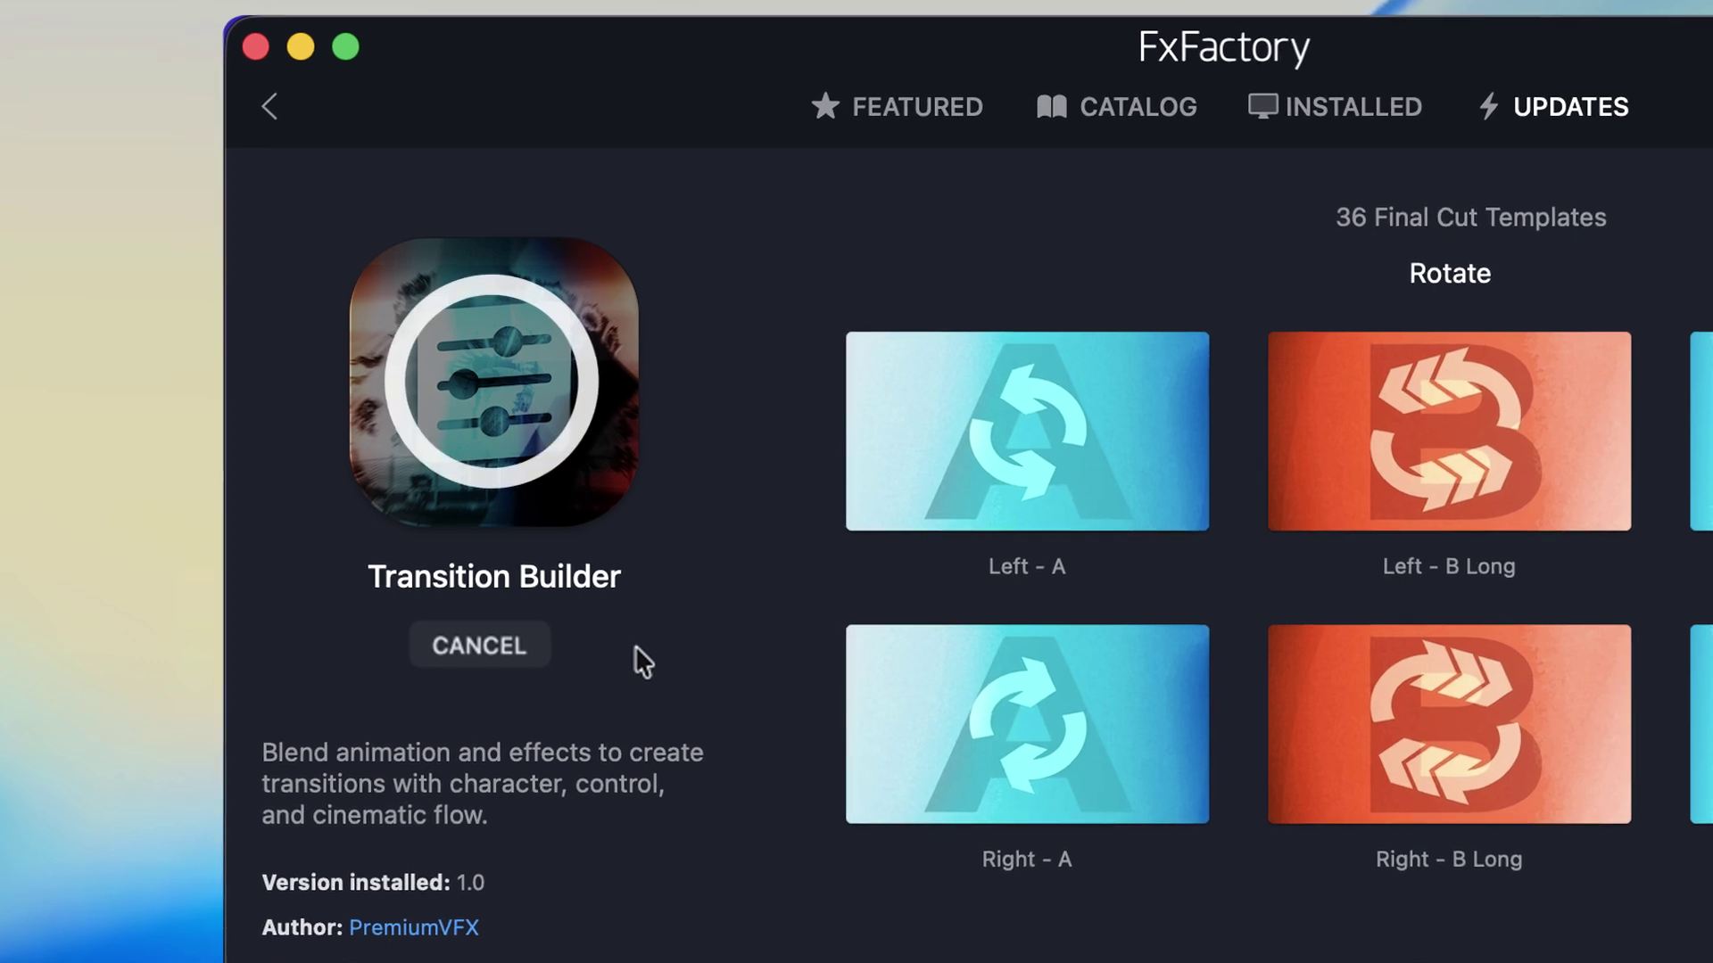